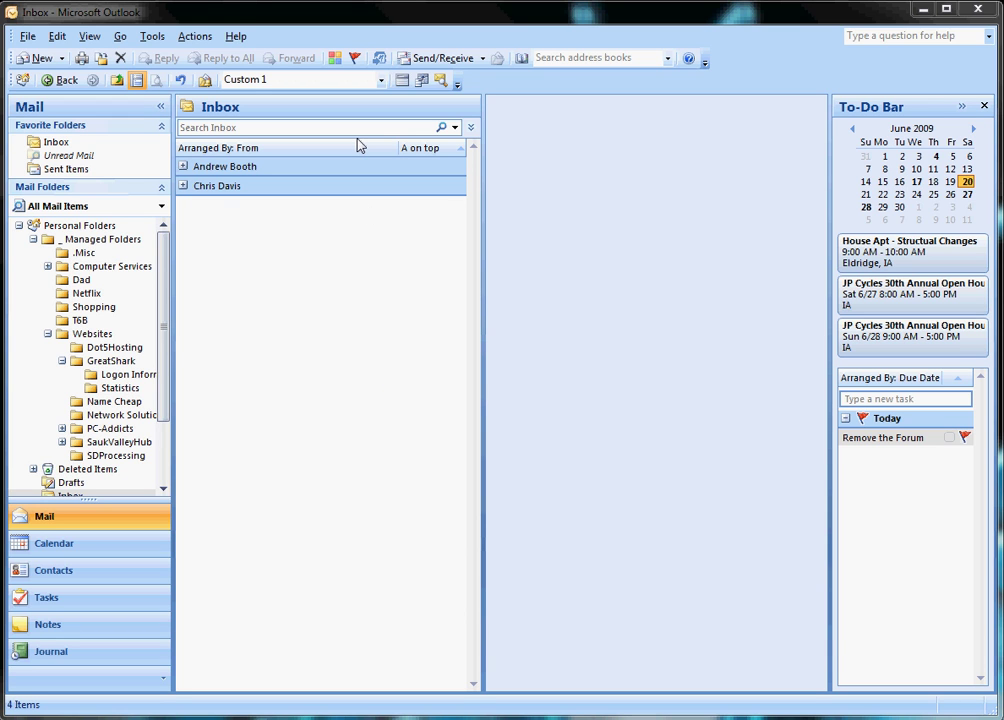
Collapse the Websites and Computer Services subfolders, then collapse and re-expand _ Managed Folders
{"action": "left_click", "coordinate": [48, 333]}
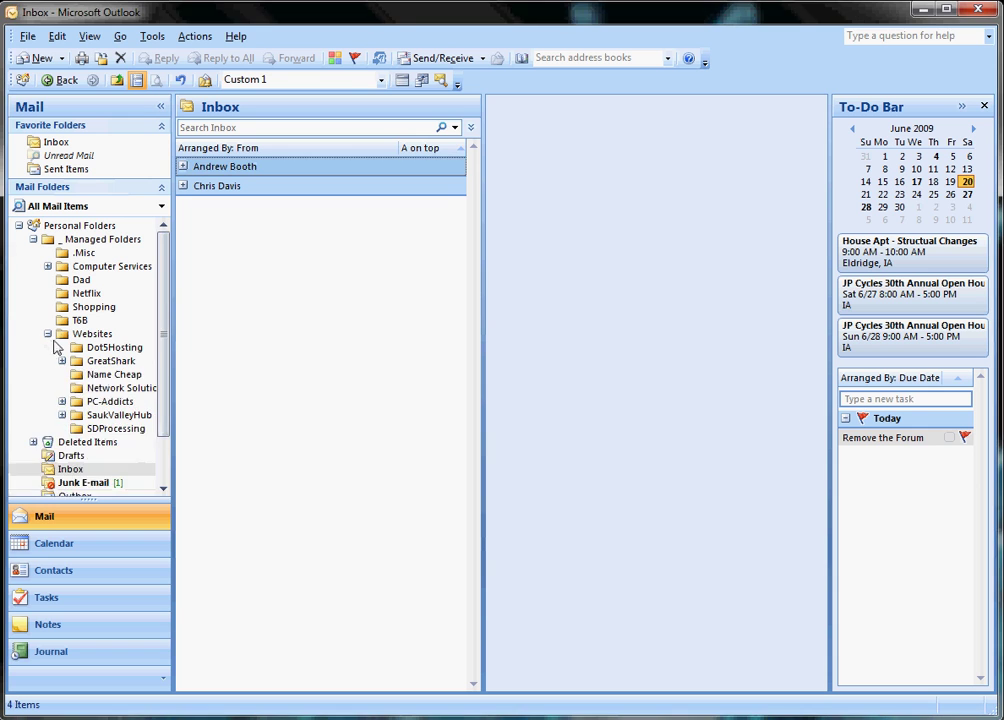
{"action": "left_click", "coordinate": [48, 266]}
{"action": "left_click", "coordinate": [48, 266]}
{"action": "left_click", "coordinate": [33, 239]}
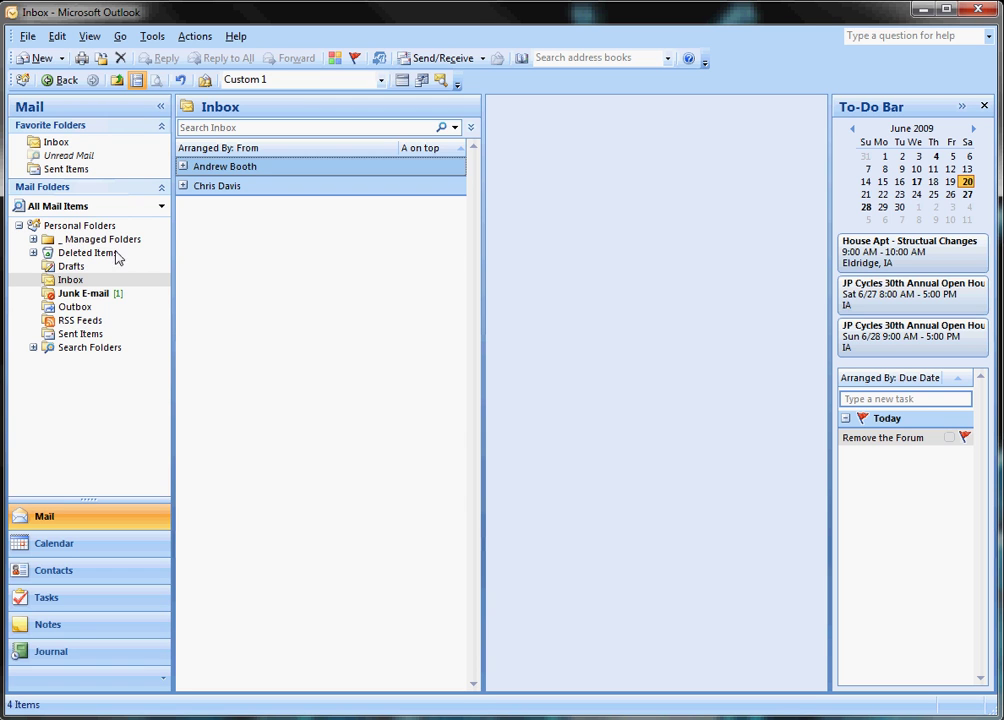
{"action": "left_click", "coordinate": [34, 241]}
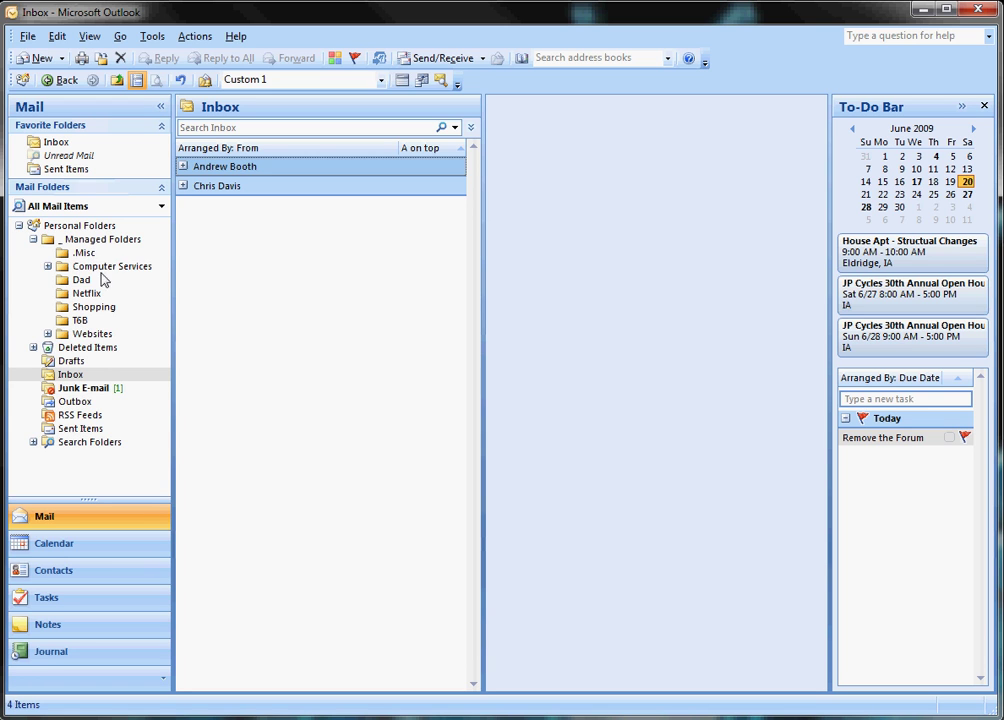
Expand and collapse Computer Services, Websites, GreatShark and PC-Addicts to browse their subfolders
{"action": "left_click", "coordinate": [48, 267]}
{"action": "left_click", "coordinate": [48, 267]}
{"action": "left_click", "coordinate": [48, 334]}
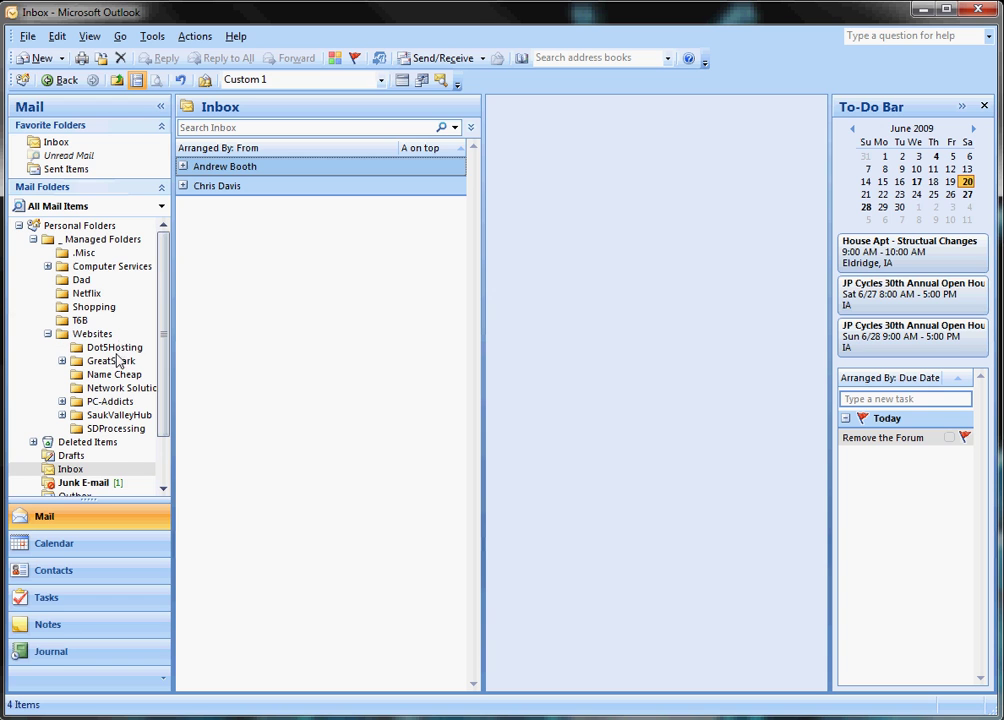
{"action": "left_click", "coordinate": [62, 361]}
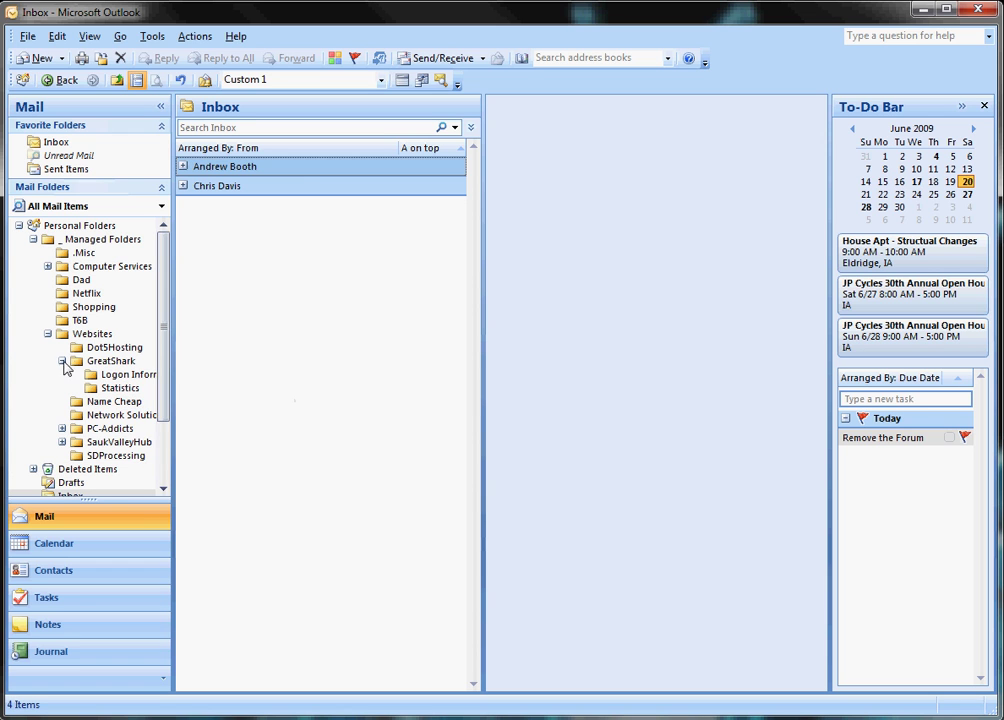
{"action": "left_click", "coordinate": [61, 362]}
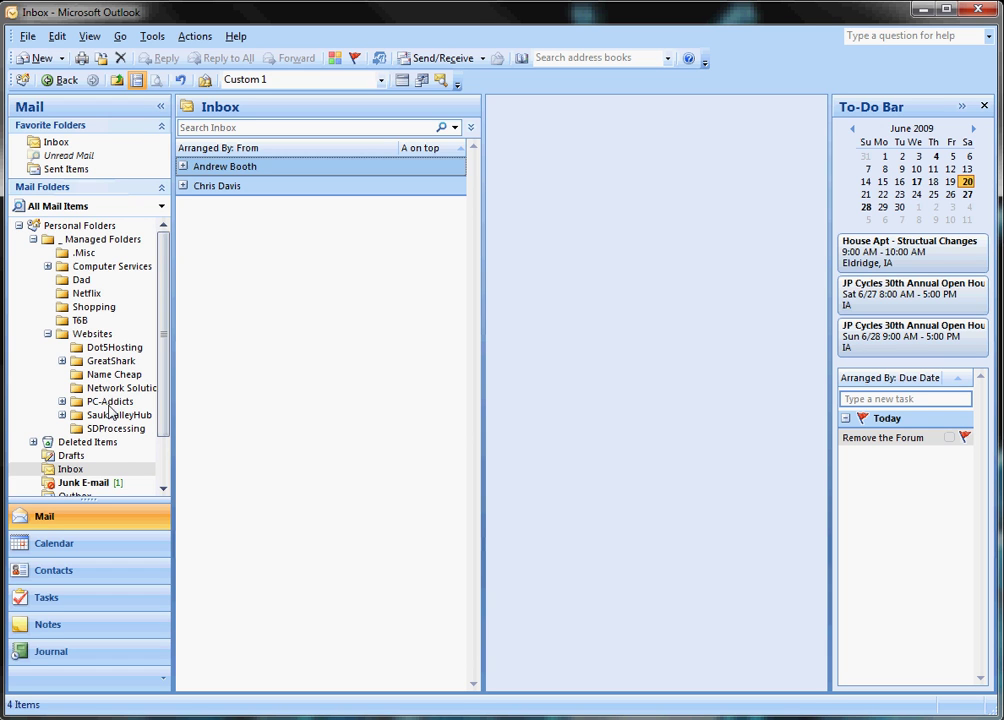
{"action": "left_click", "coordinate": [62, 401]}
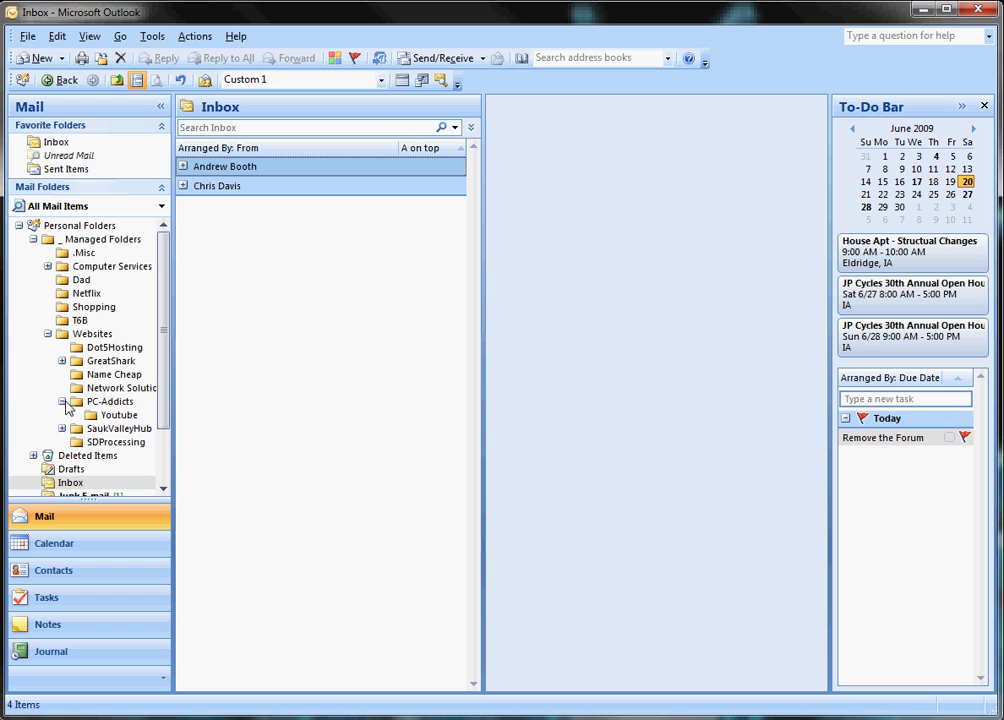
{"action": "left_click", "coordinate": [62, 401]}
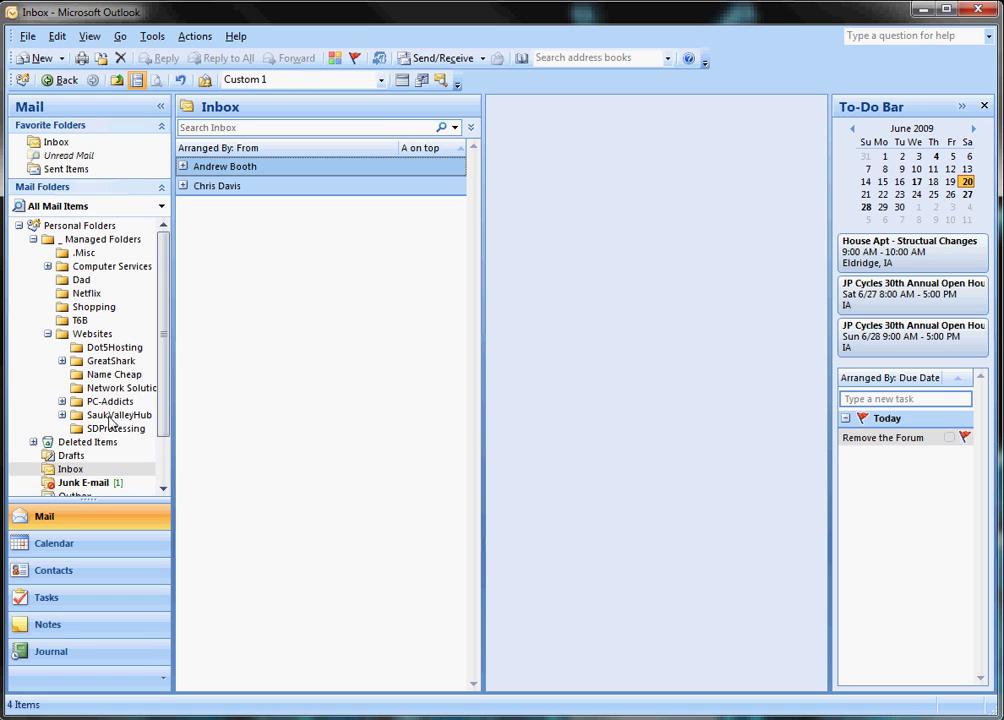
Peek inside SaukValleyHub, then collapse Websites, Computer Services and _ Managed Folders
{"action": "left_click", "coordinate": [62, 414]}
{"action": "left_click", "coordinate": [62, 415]}
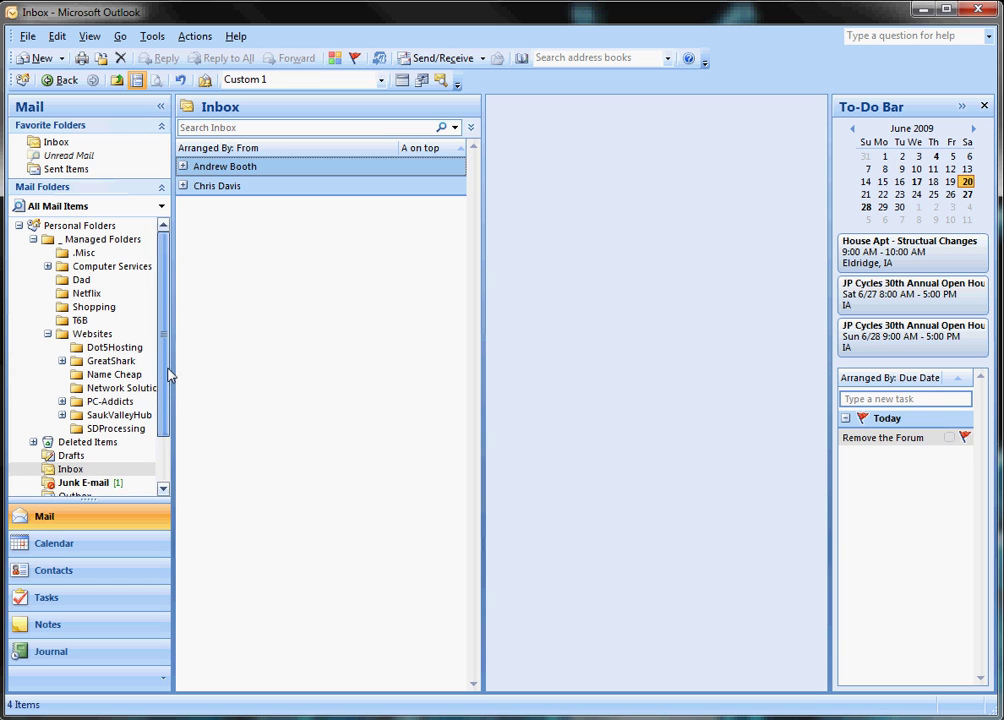
{"action": "left_click", "coordinate": [47, 333]}
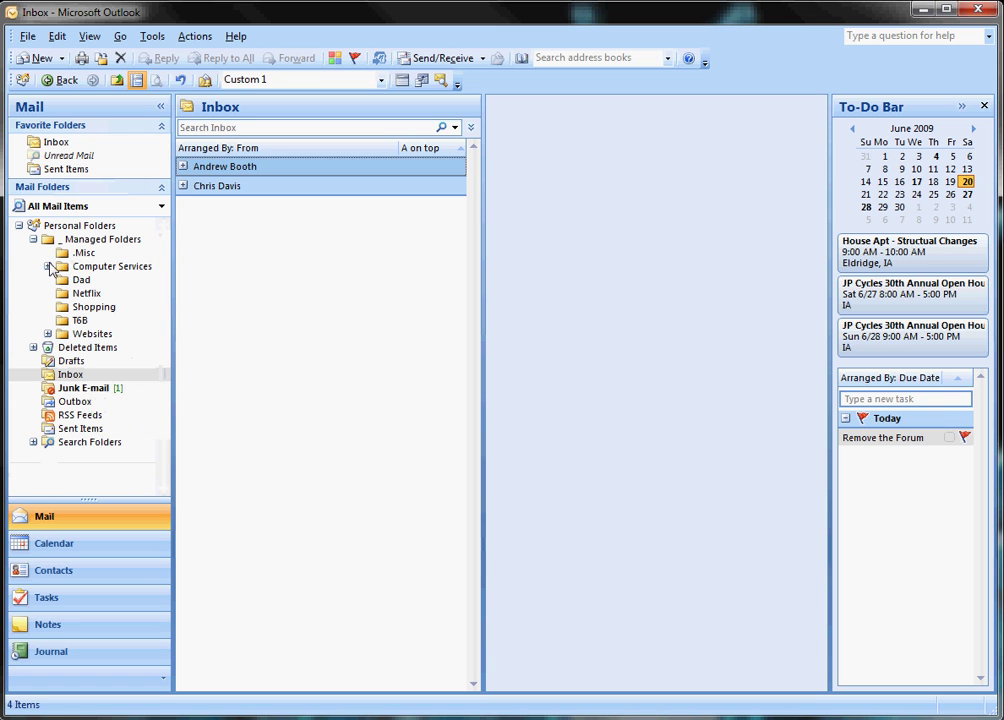
{"action": "left_click", "coordinate": [47, 266]}
{"action": "left_click", "coordinate": [47, 266]}
{"action": "left_click", "coordinate": [33, 239]}
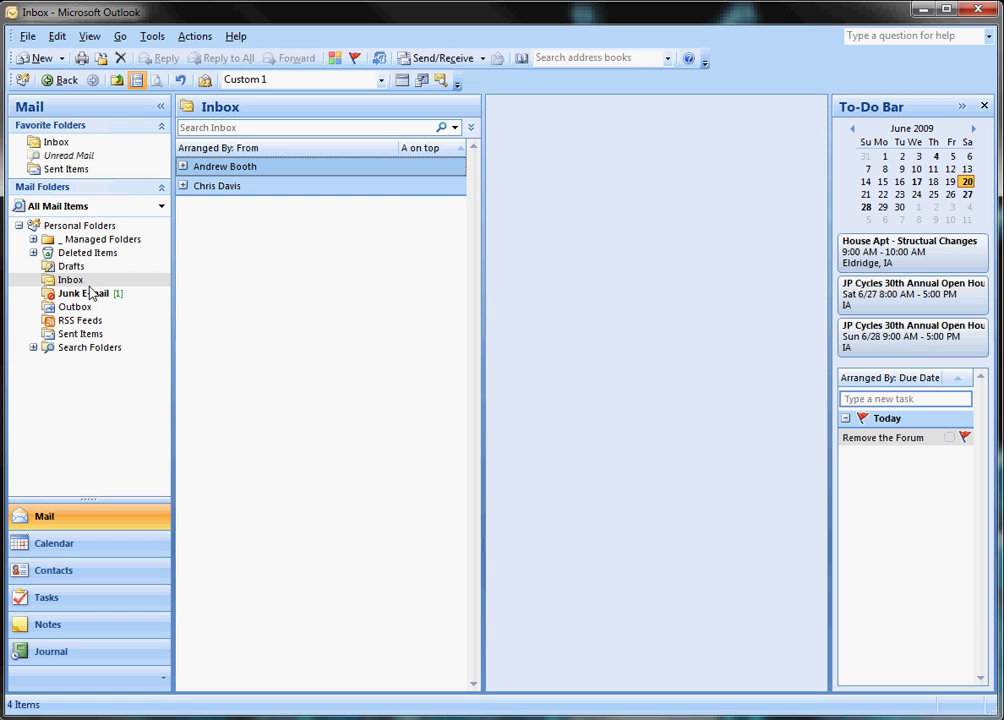
Create a new subfolder named Test Folder 1 inside Inbox
{"action": "right_click", "coordinate": [68, 283]}
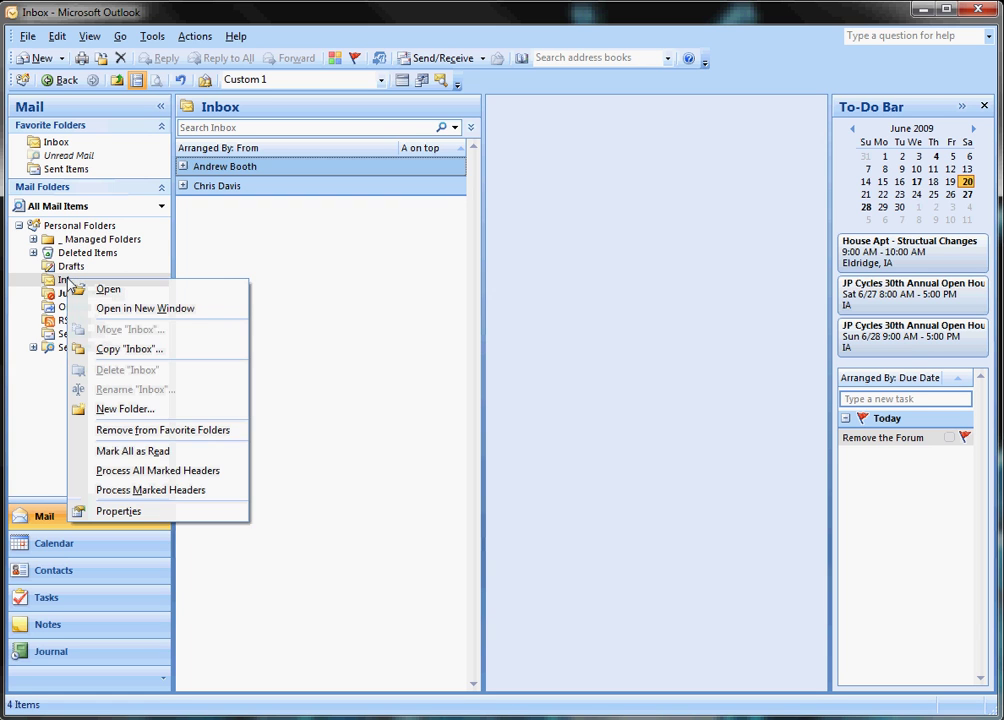
{"action": "right_click", "coordinate": [56, 282]}
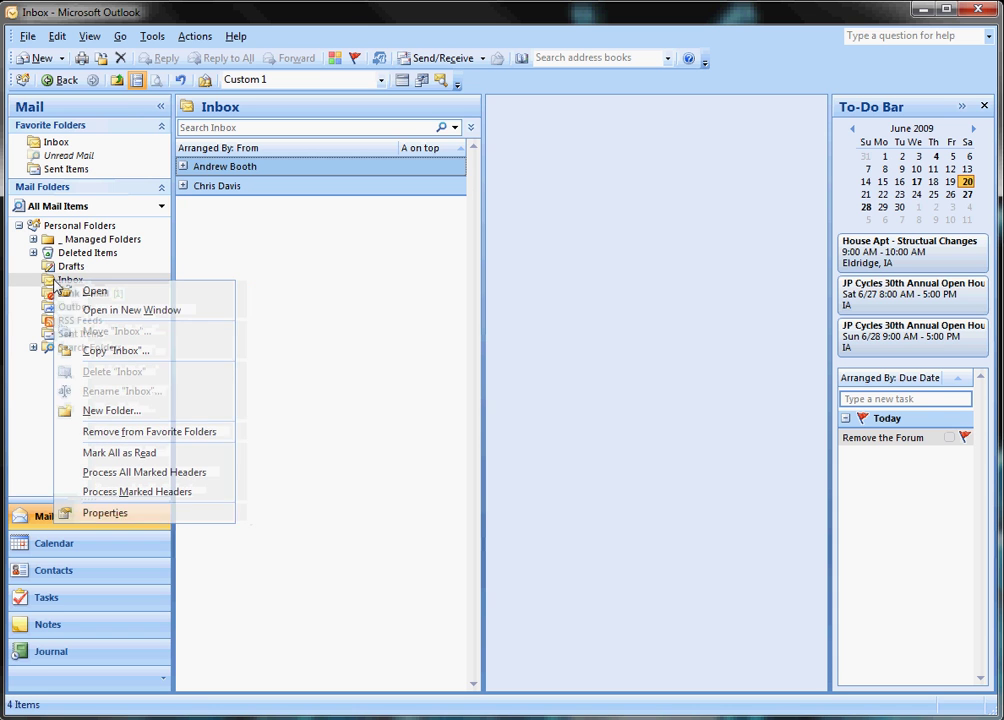
{"action": "left_click", "coordinate": [116, 410]}
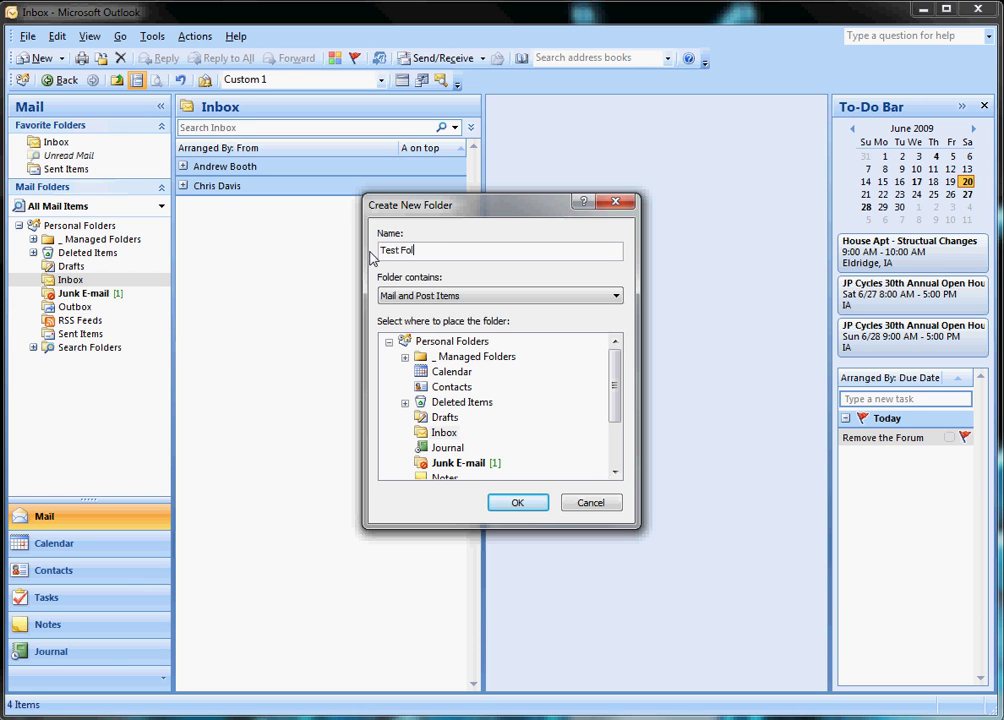
{"action": "left_click", "coordinate": [531, 505]}
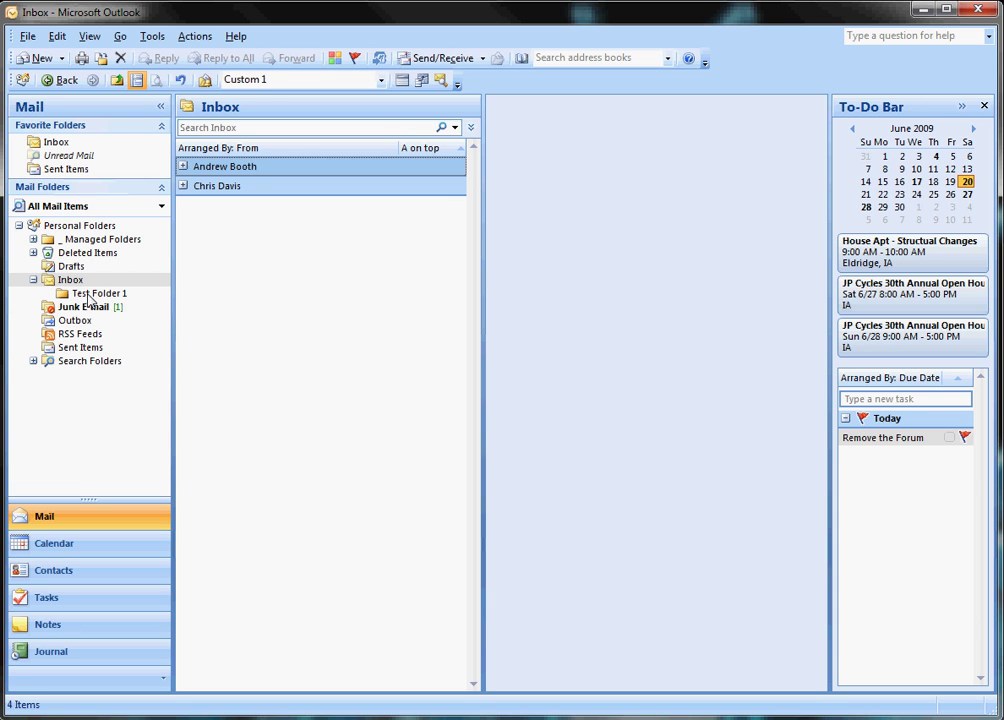
Delete Test Folder 1 and confirm the deletion
{"action": "left_click", "coordinate": [88, 294]}
{"action": "right_click", "coordinate": [88, 295]}
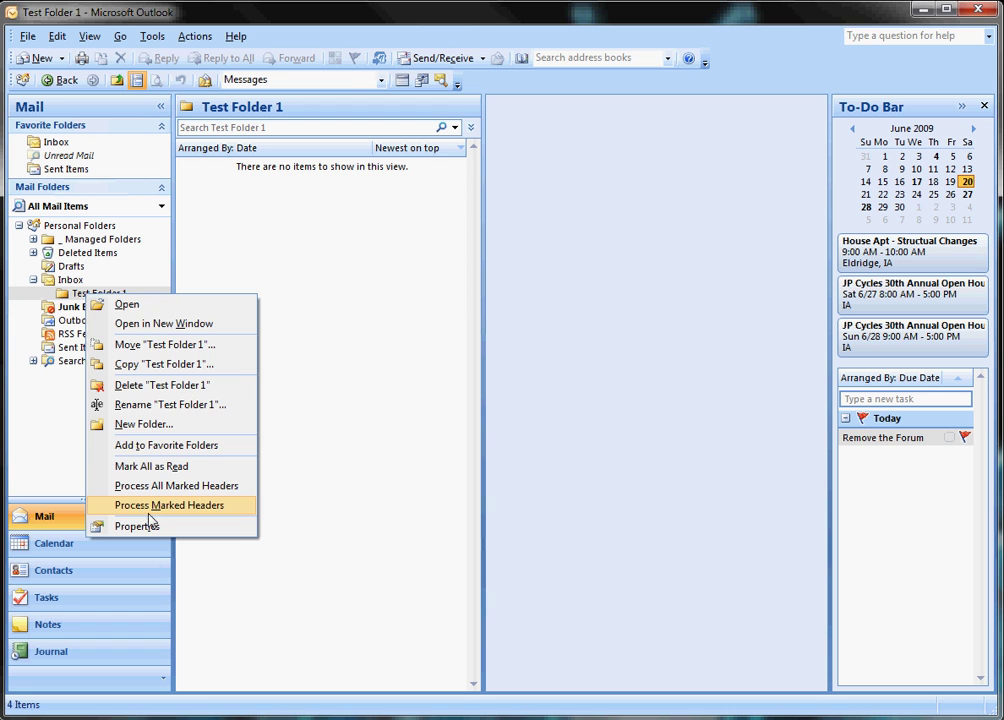
{"action": "left_click", "coordinate": [163, 386]}
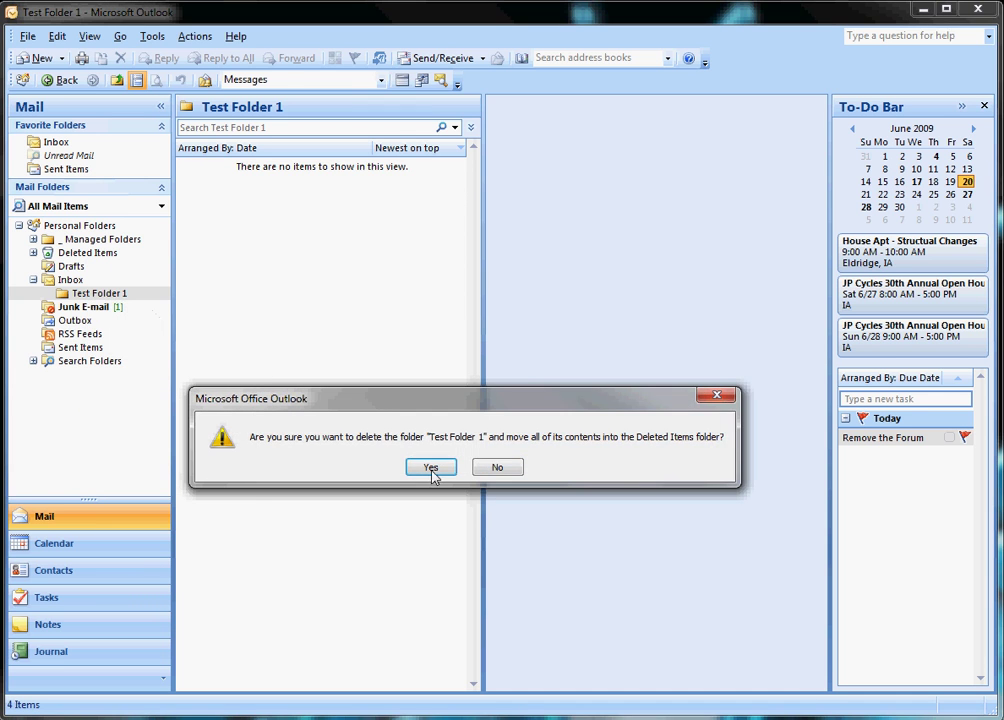
{"action": "left_click", "coordinate": [431, 468]}
Create a new top-level folder named Test Folder under Personal Folders
{"action": "right_click", "coordinate": [67, 230]}
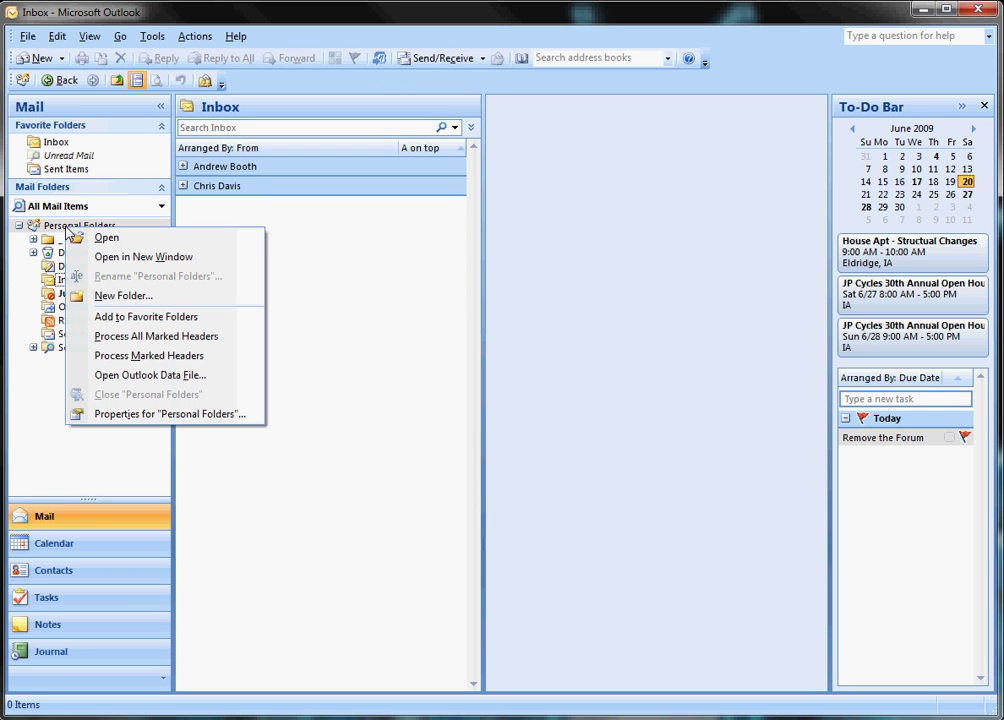
{"action": "left_click", "coordinate": [40, 437]}
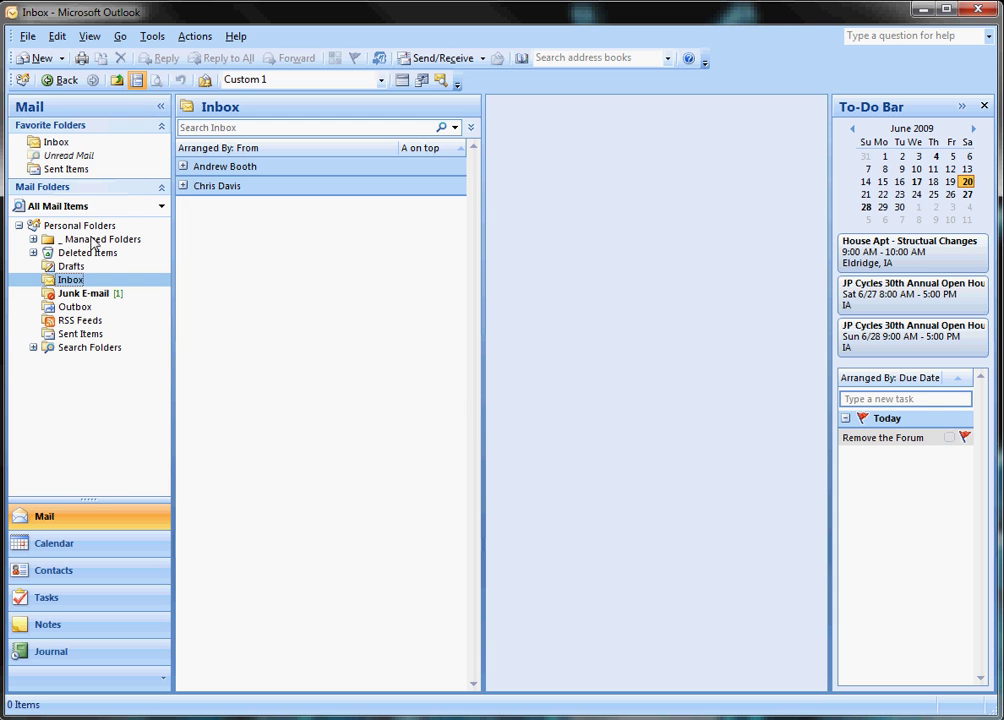
{"action": "right_click", "coordinate": [80, 230]}
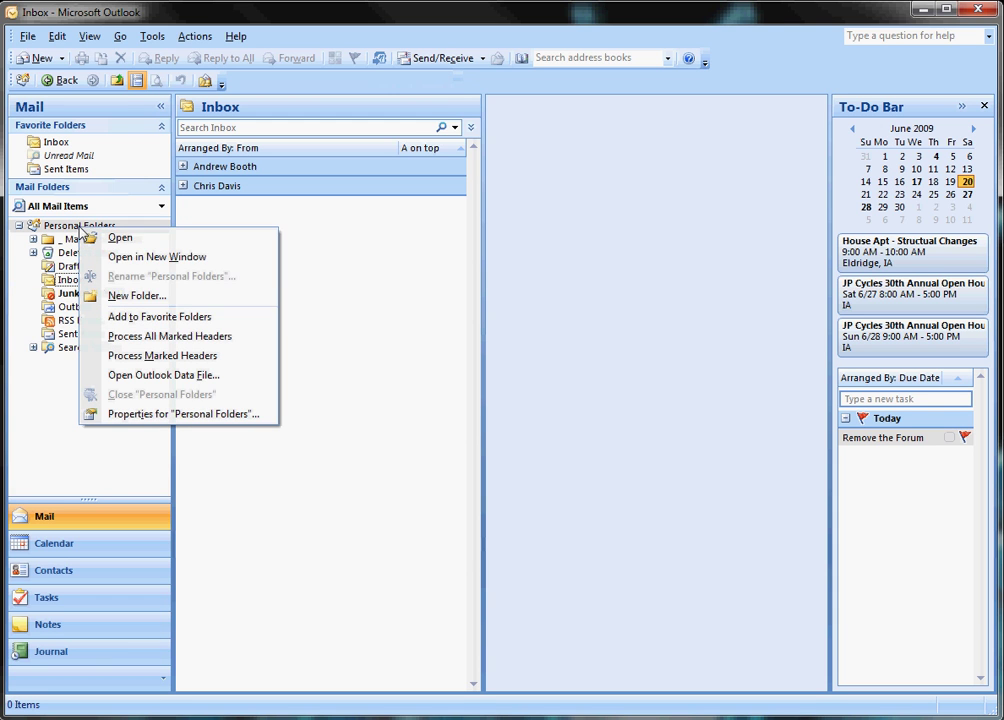
{"action": "left_click", "coordinate": [127, 296]}
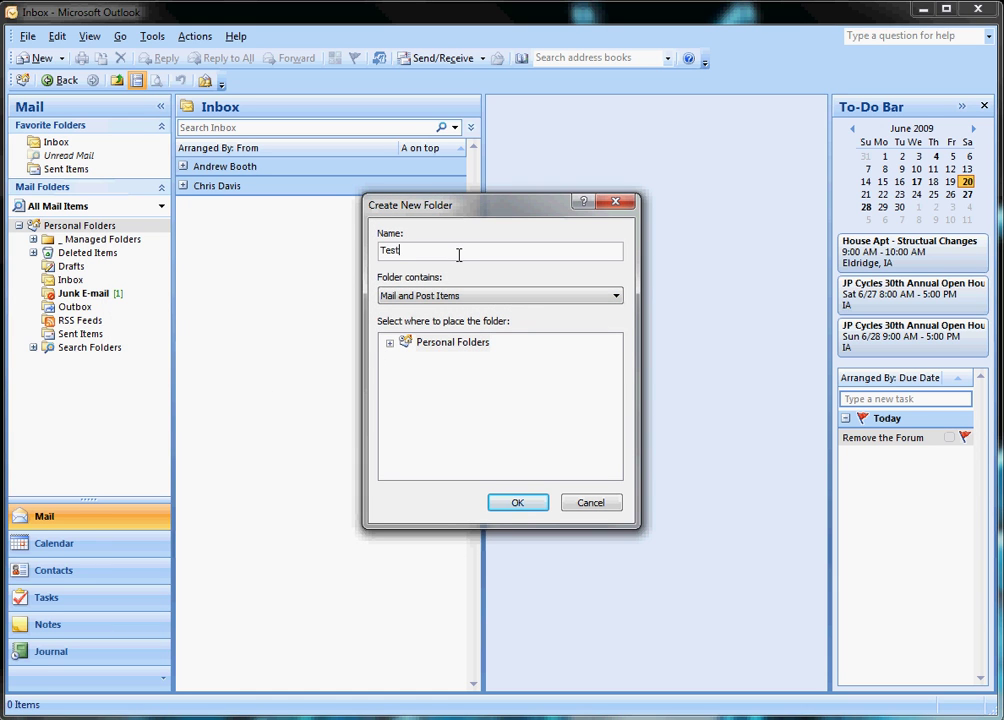
{"action": "key", "text": "Return"}
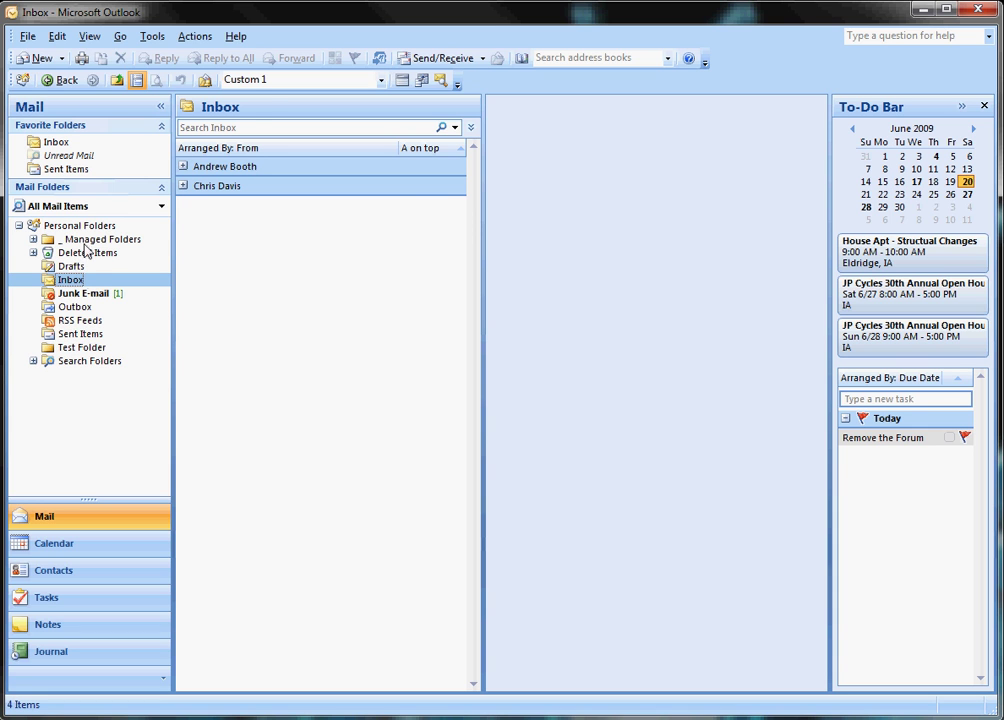
Rename Test Folder to _Test Folder
{"action": "left_click", "coordinate": [82, 347]}
{"action": "right_click", "coordinate": [86, 347]}
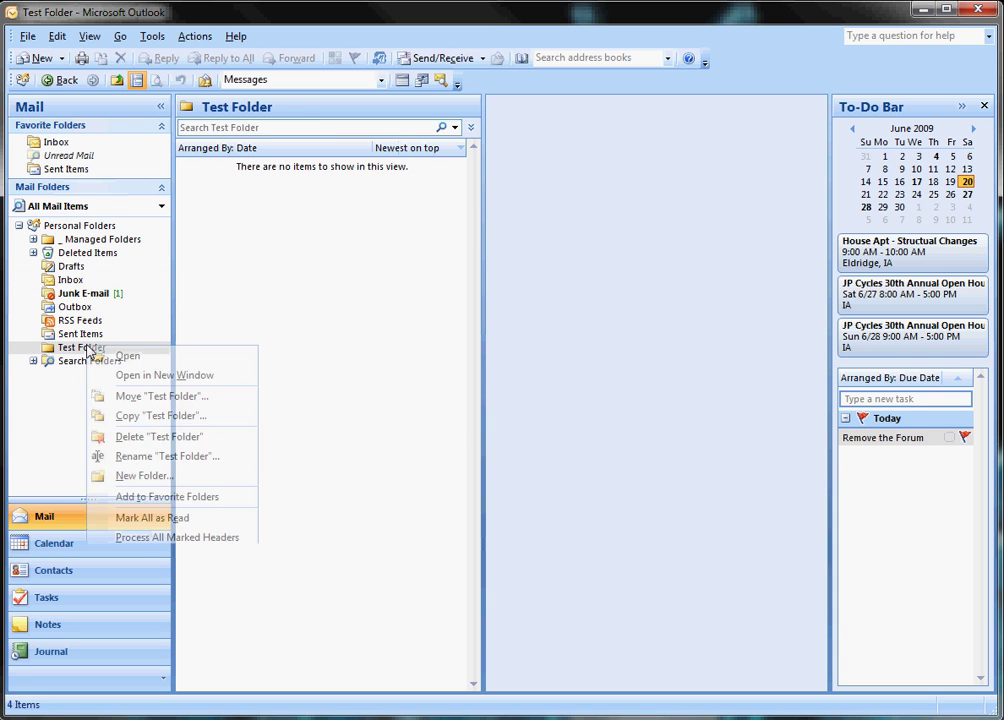
{"action": "left_click", "coordinate": [150, 456]}
{"action": "left_click", "coordinate": [57, 345]}
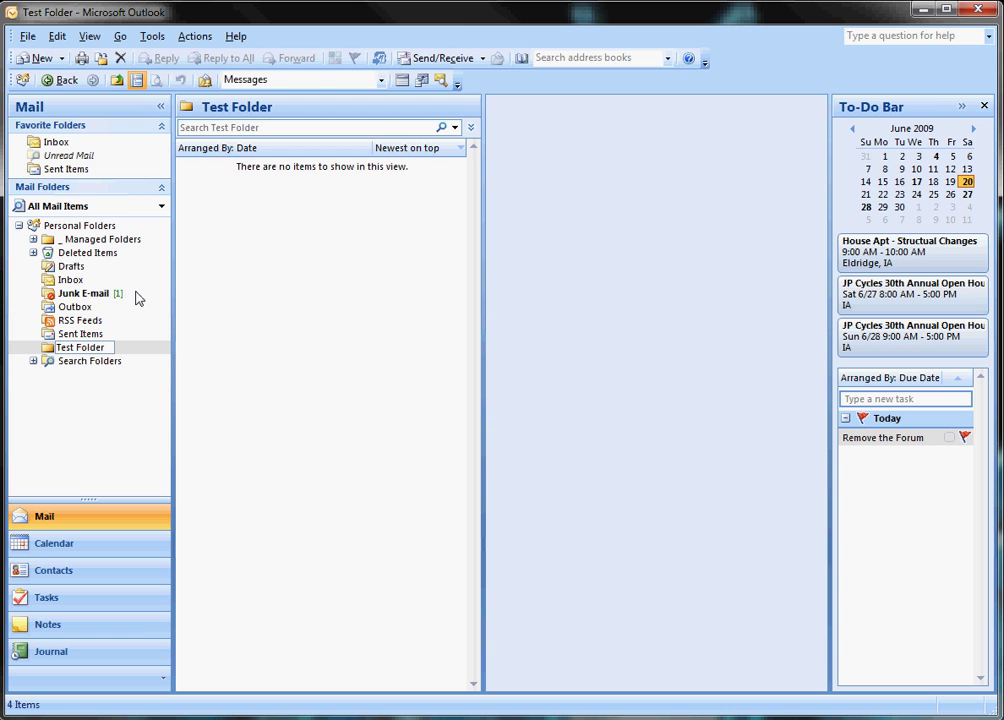
{"action": "type", "text": "_"}
{"action": "key", "text": "Return"}
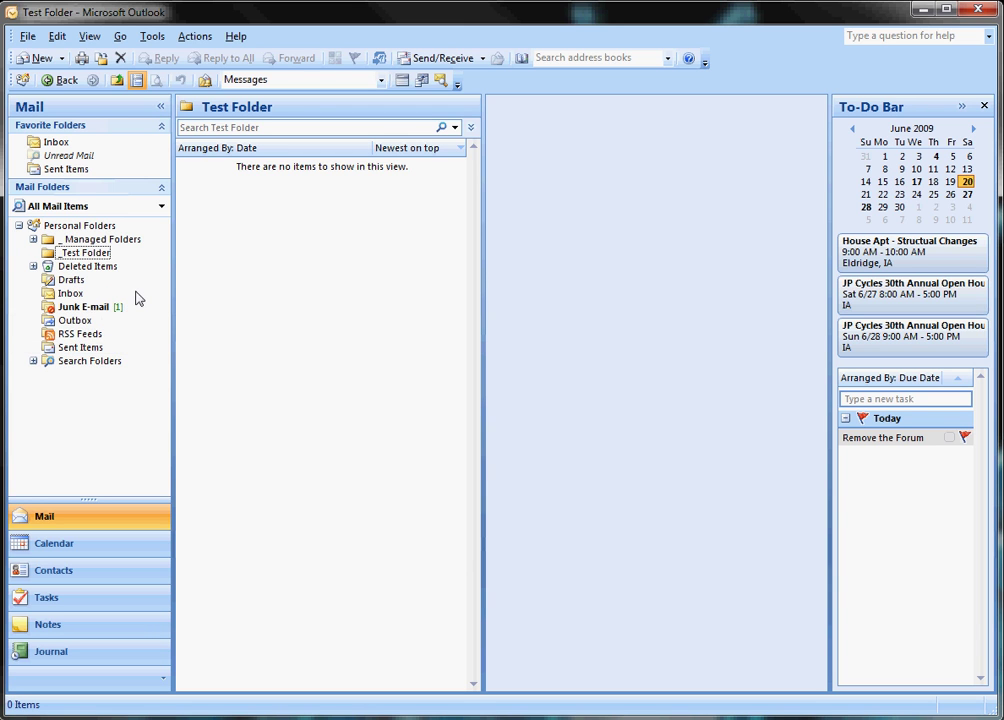
Rename _Test Folder back to Test Folder by removing the leading underscore
{"action": "right_click", "coordinate": [75, 253]}
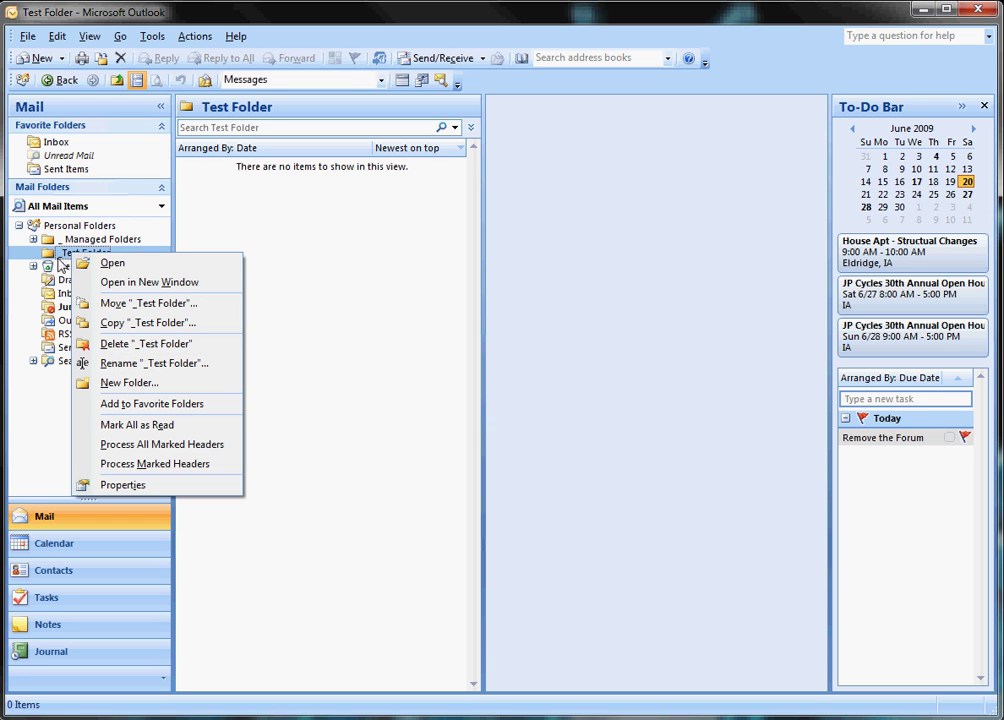
{"action": "left_click", "coordinate": [168, 368]}
{"action": "key", "text": "Home"}
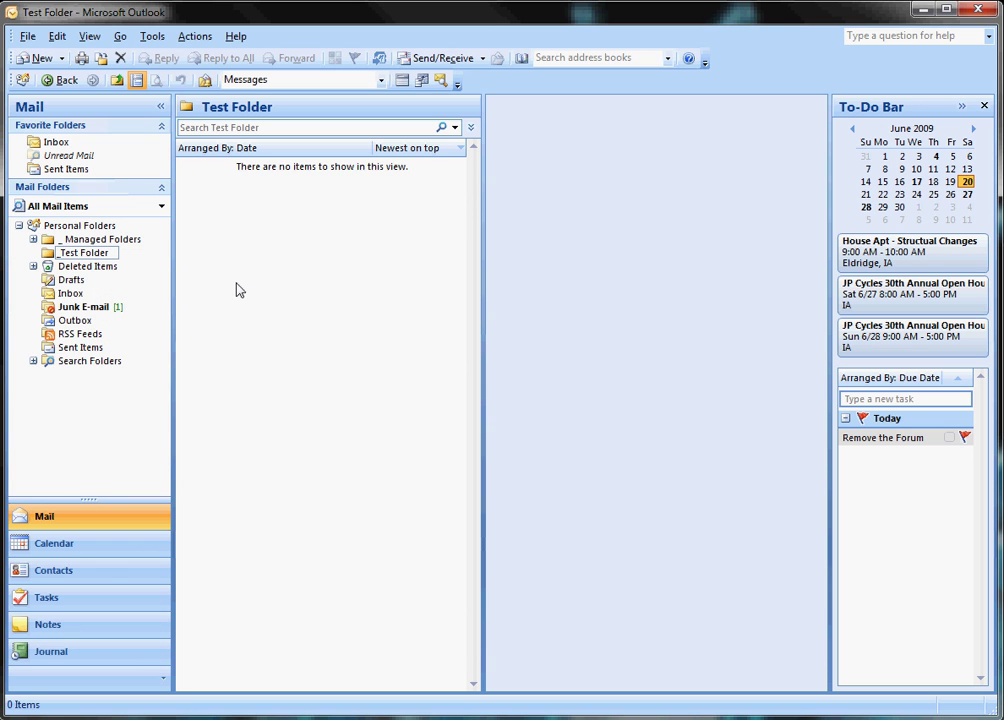
{"action": "key", "text": "Return"}
Delete Test Folder and confirm with Yes
{"action": "right_click", "coordinate": [84, 254]}
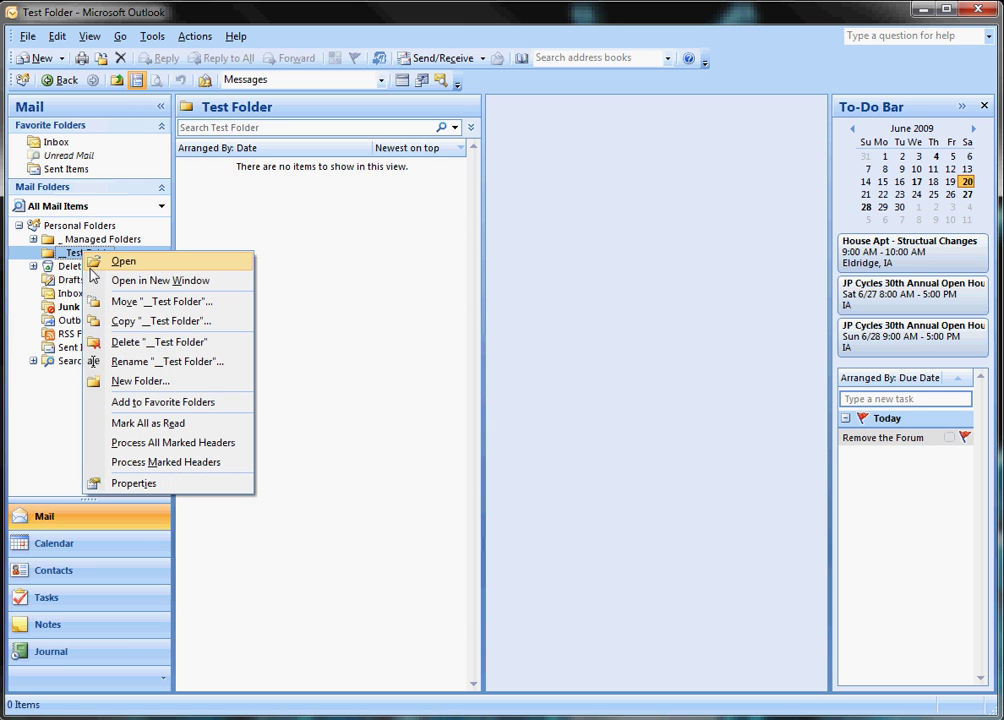
{"action": "left_click", "coordinate": [157, 346]}
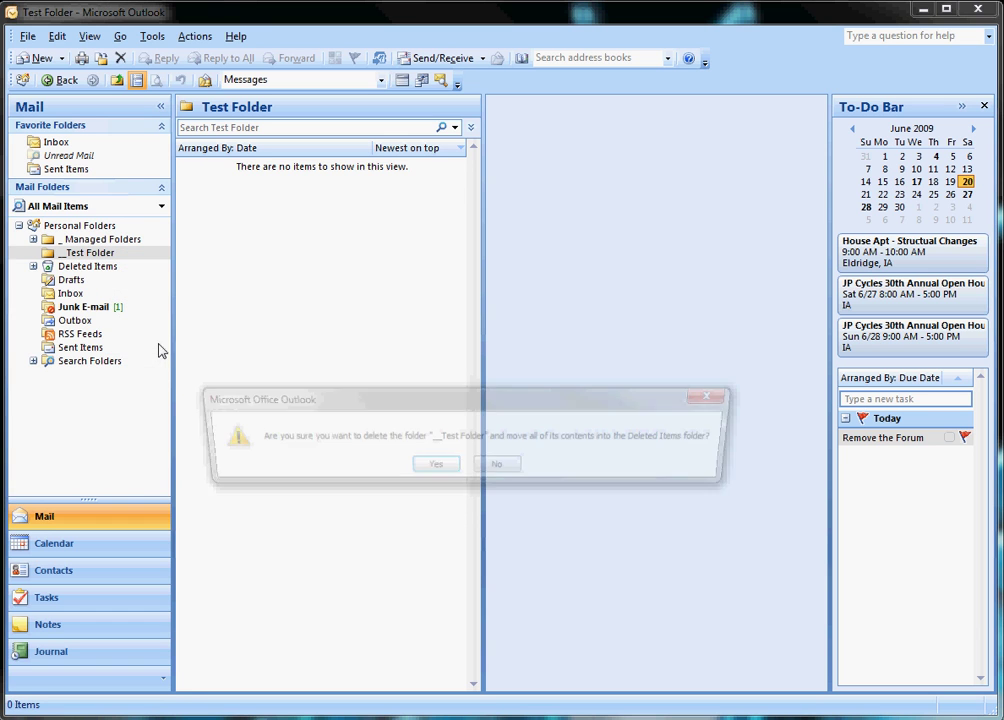
{"action": "left_click", "coordinate": [433, 471]}
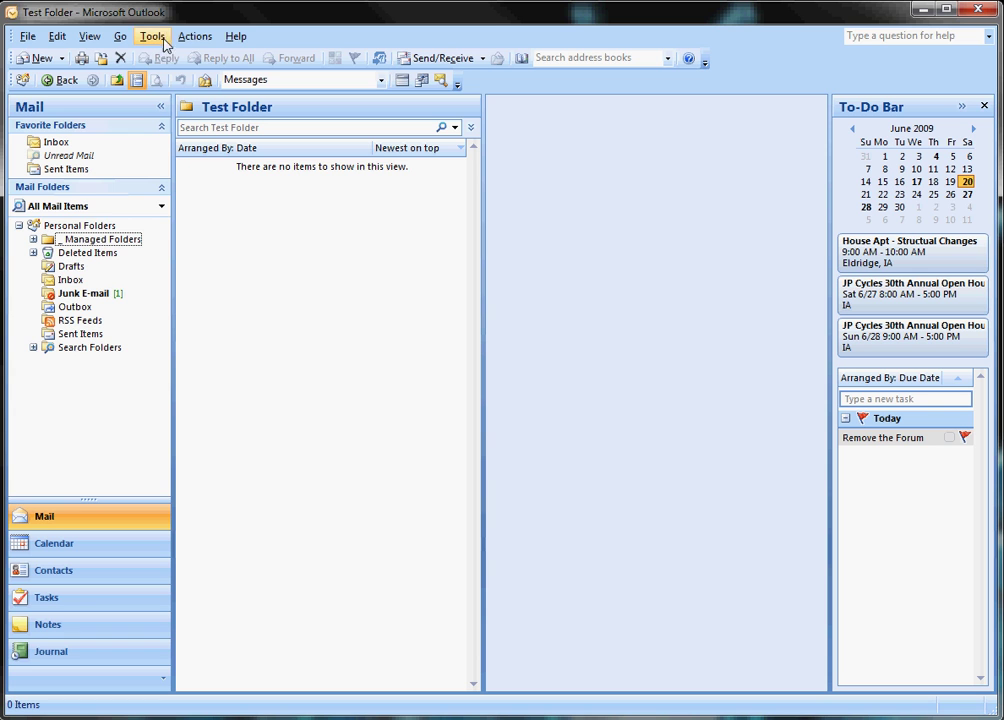
Open the Junk E-mail folder to view its Statistics Log message
{"action": "left_click", "coordinate": [79, 296]}
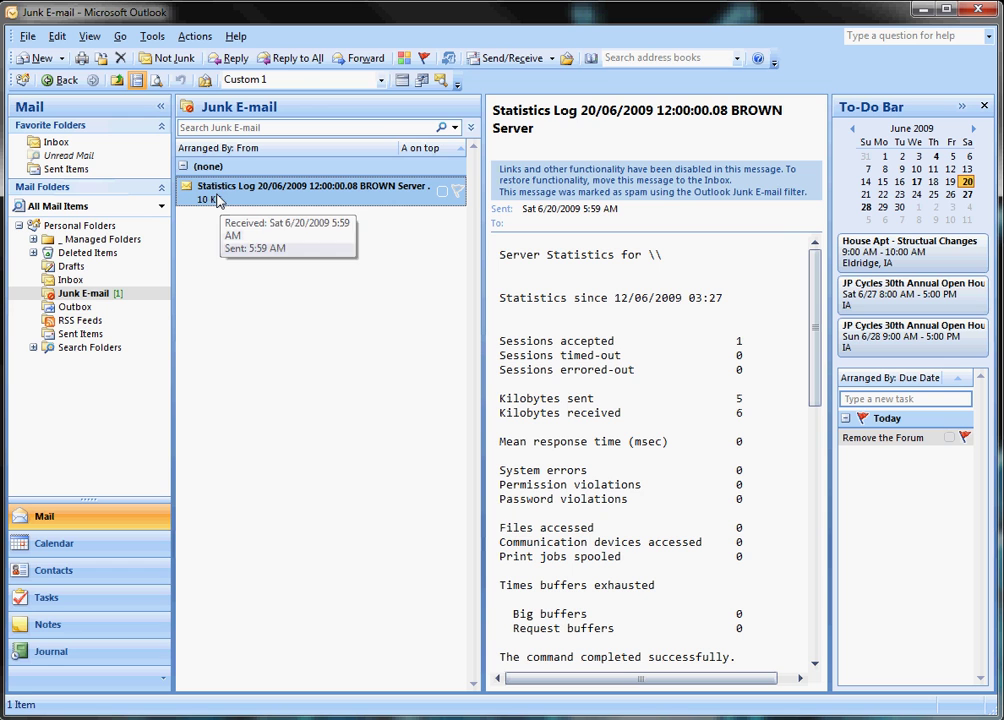
Mark the Statistics Log message as read, then unread and read again via the Edit menu
{"action": "right_click", "coordinate": [228, 202]}
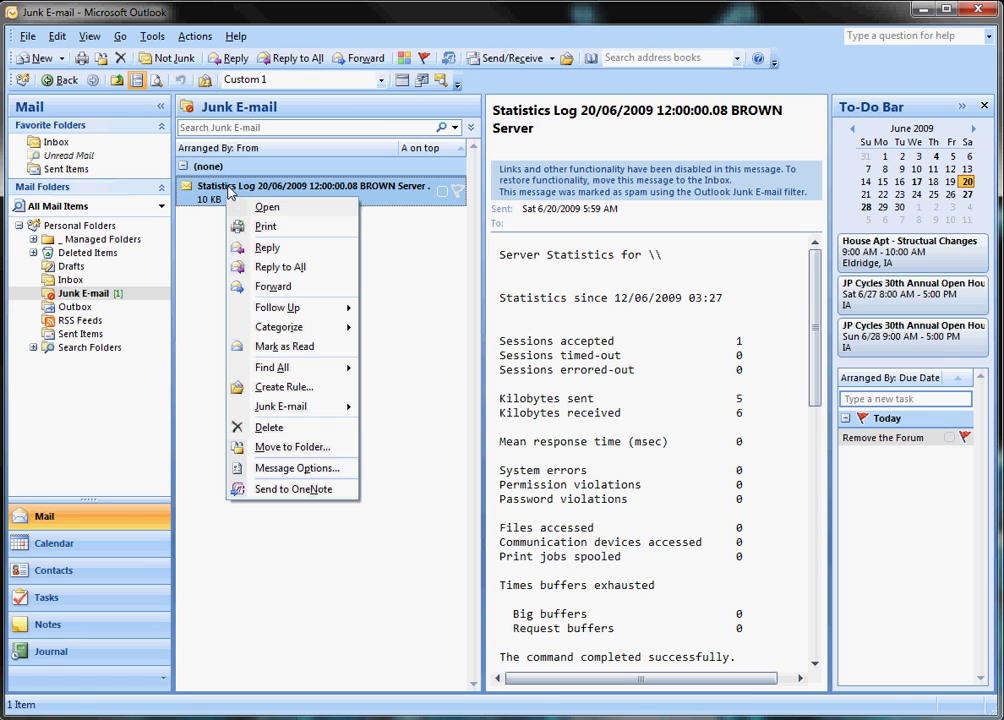
{"action": "left_click", "coordinate": [292, 347]}
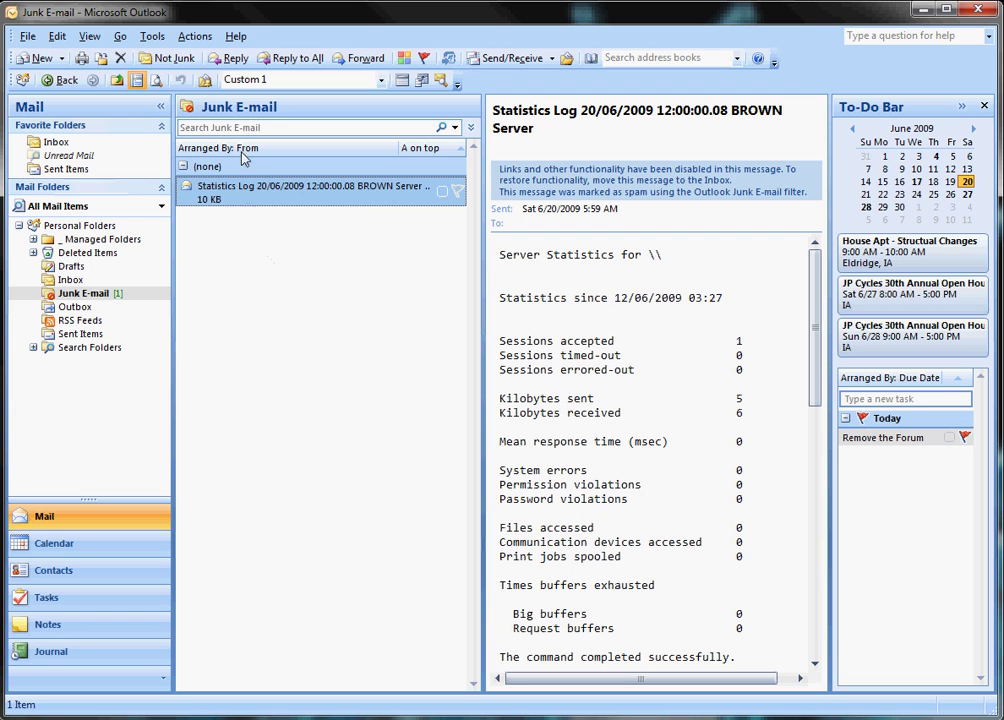
{"action": "left_click", "coordinate": [66, 37]}
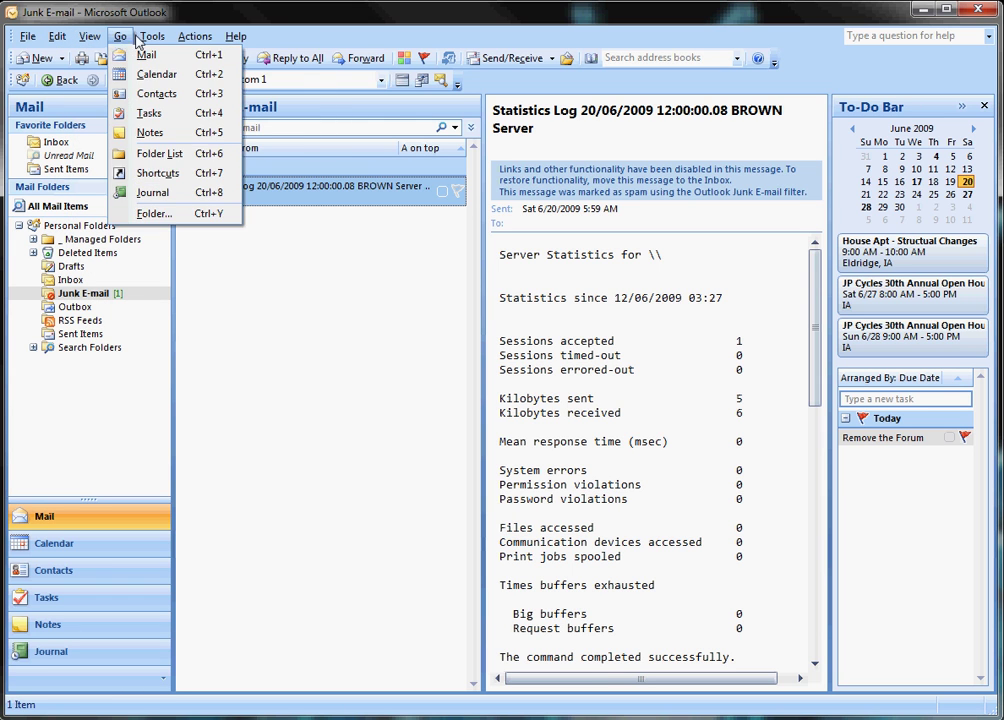
{"action": "mouse_move", "coordinate": [190, 42]}
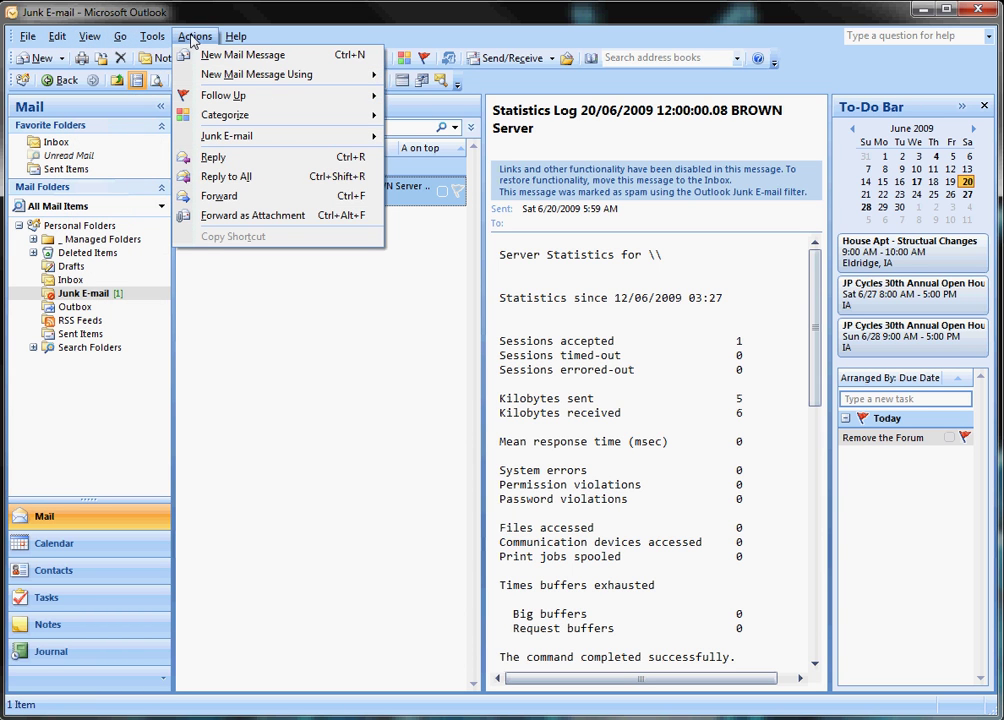
{"action": "mouse_move", "coordinate": [149, 38]}
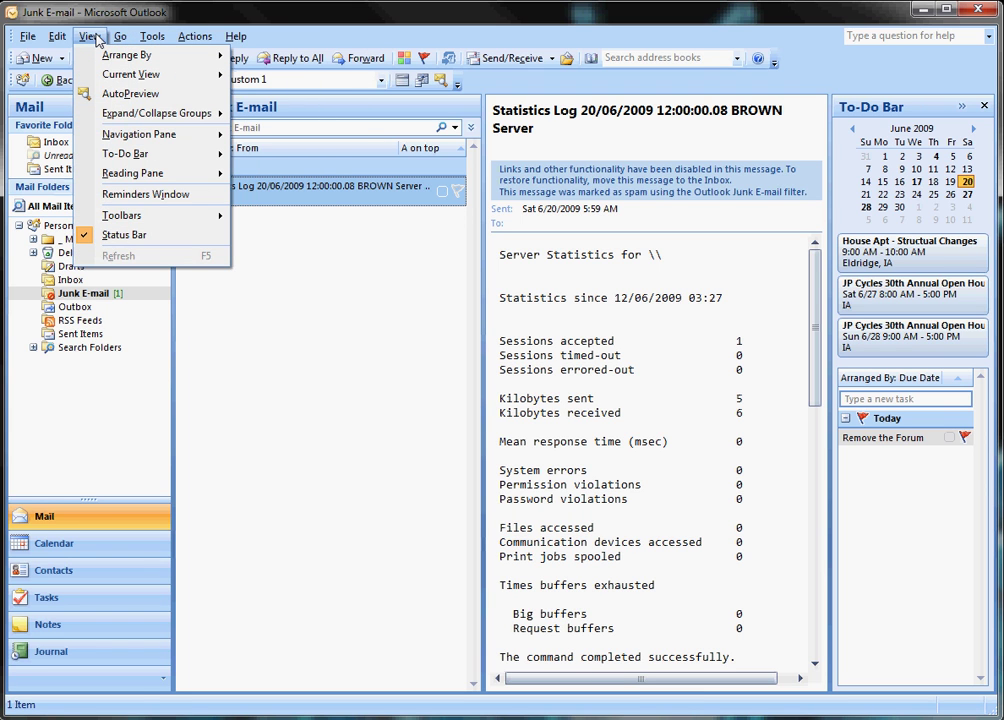
{"action": "mouse_move", "coordinate": [52, 42]}
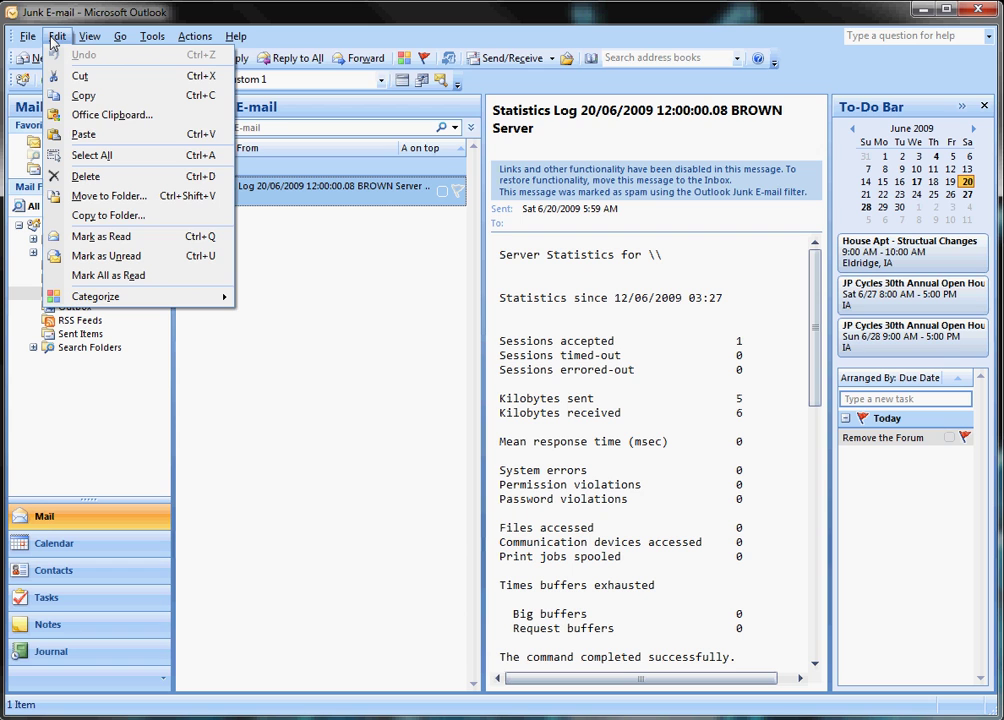
{"action": "left_click", "coordinate": [84, 255]}
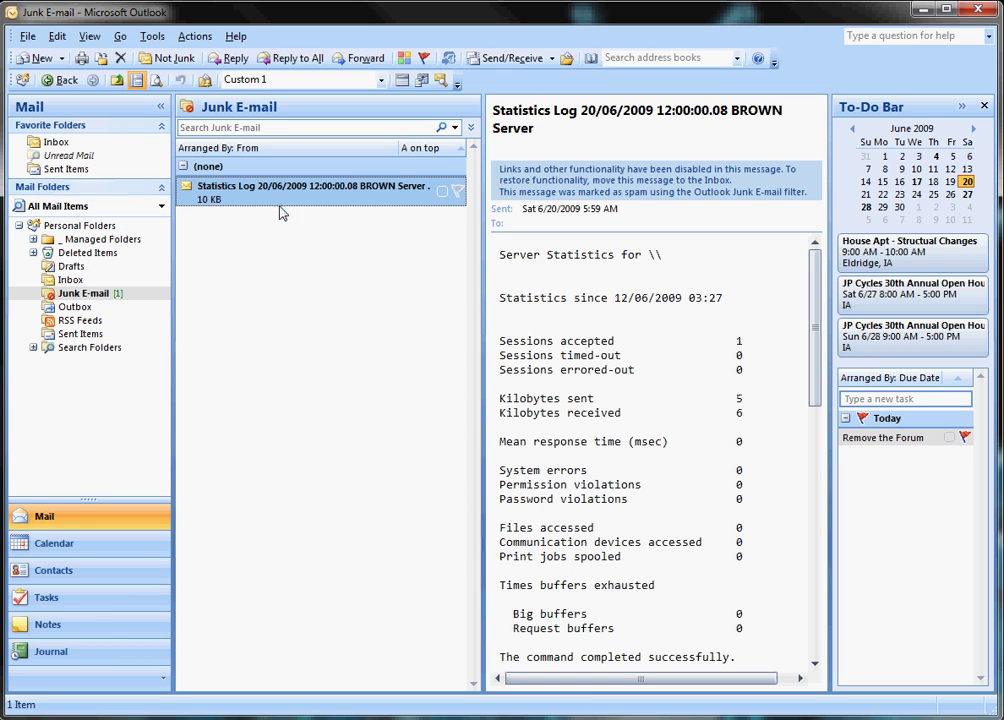
{"action": "left_click", "coordinate": [57, 36]}
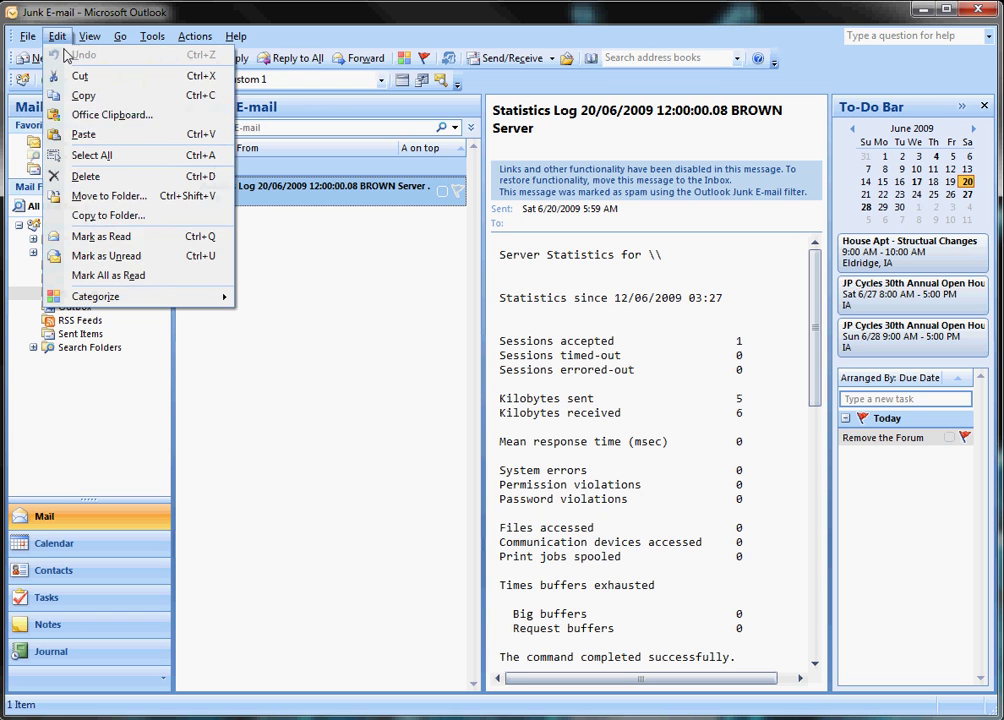
{"action": "left_click", "coordinate": [217, 246]}
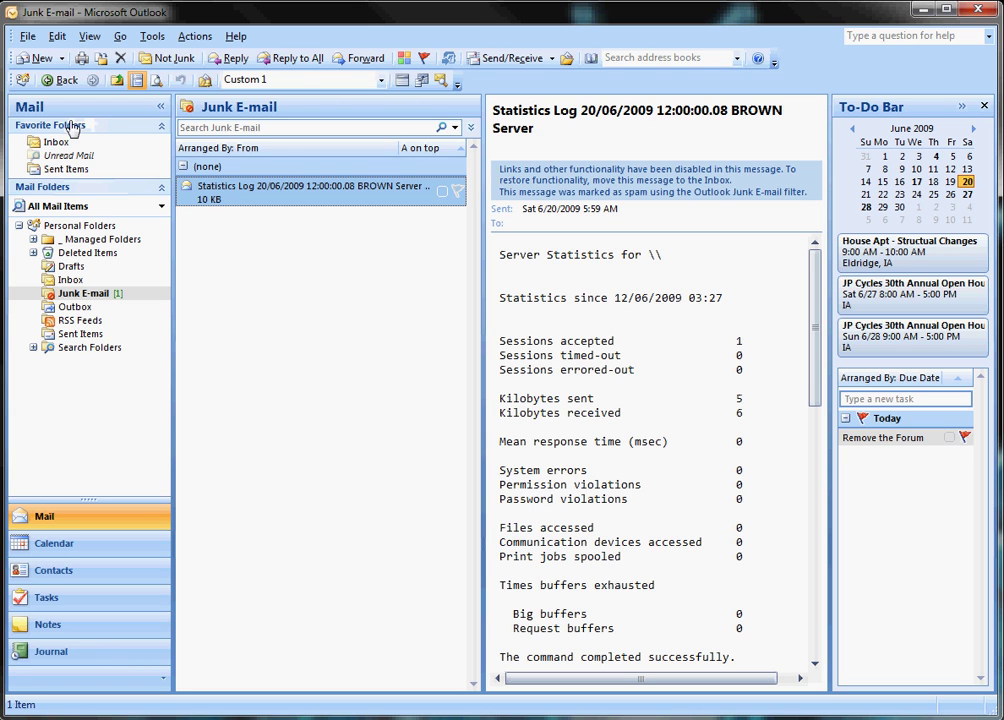
Collapse and re-expand the Mail Folders list, then expand _ Managed Folders to show its subfolders
{"action": "left_click", "coordinate": [164, 190]}
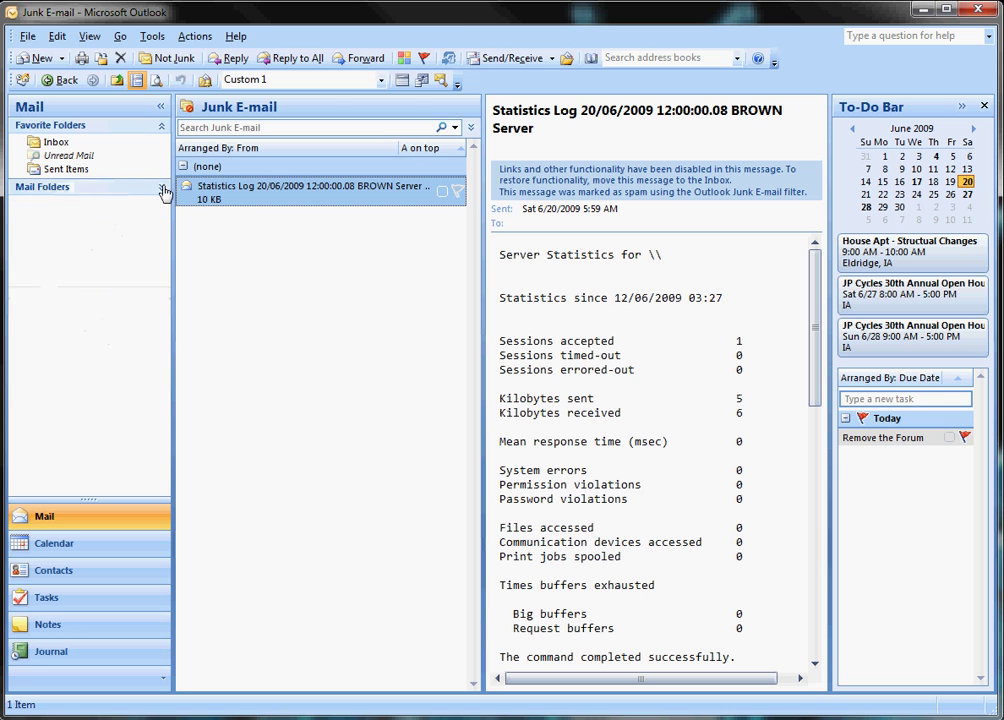
{"action": "left_click", "coordinate": [161, 190]}
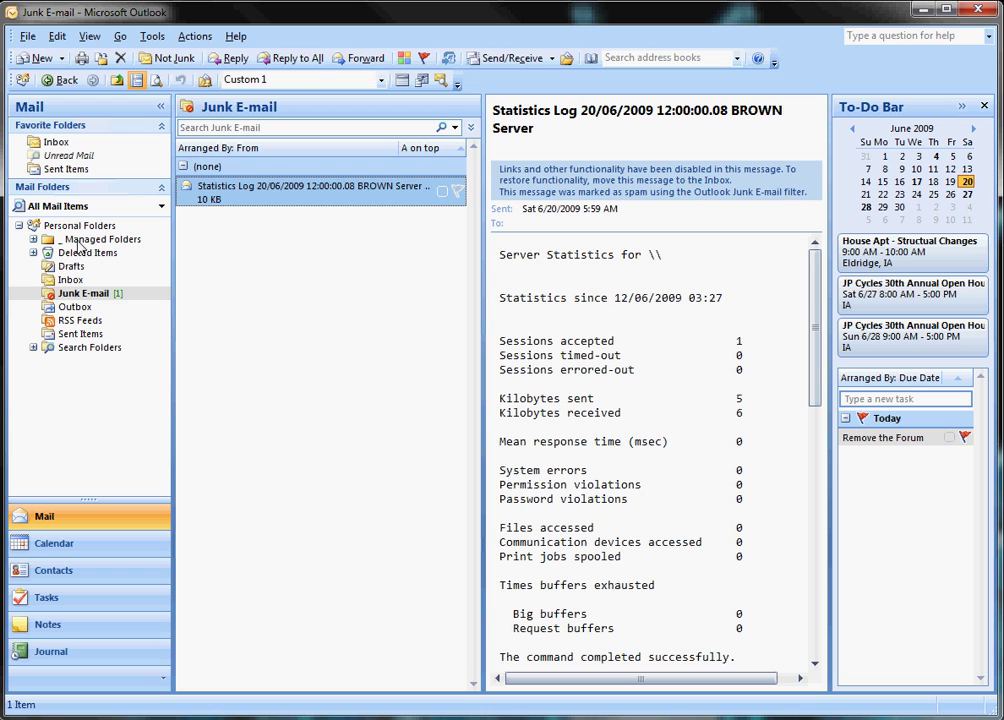
{"action": "left_click", "coordinate": [33, 239]}
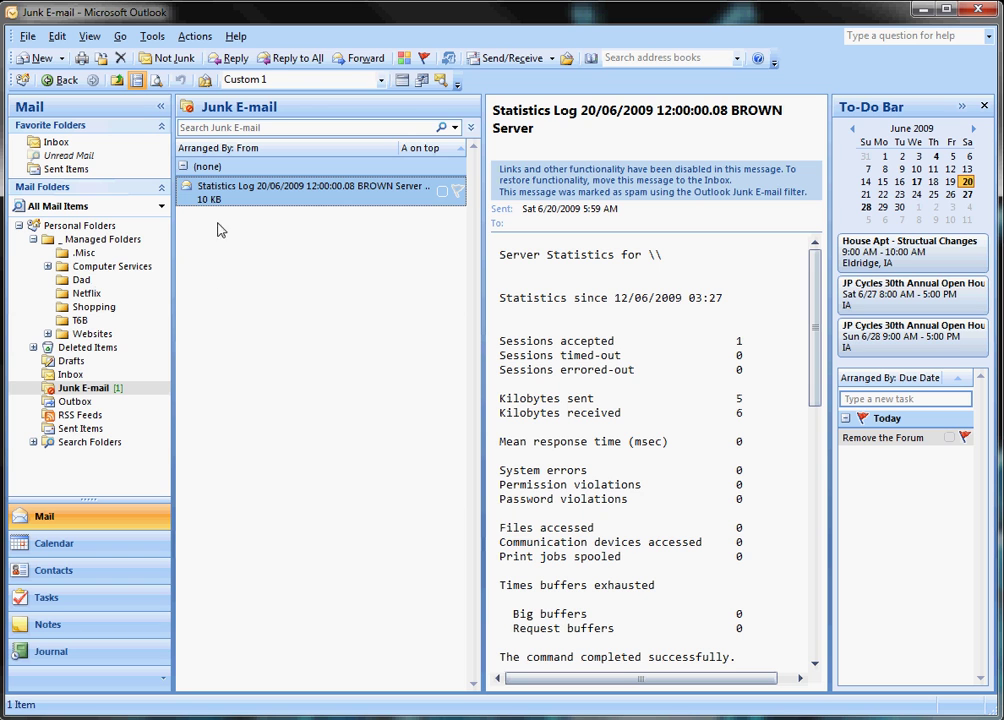
Expand Personal Folders and _ Managed Folders, then add the Dad folder to Favorite Folders
{"action": "left_click", "coordinate": [18, 226]}
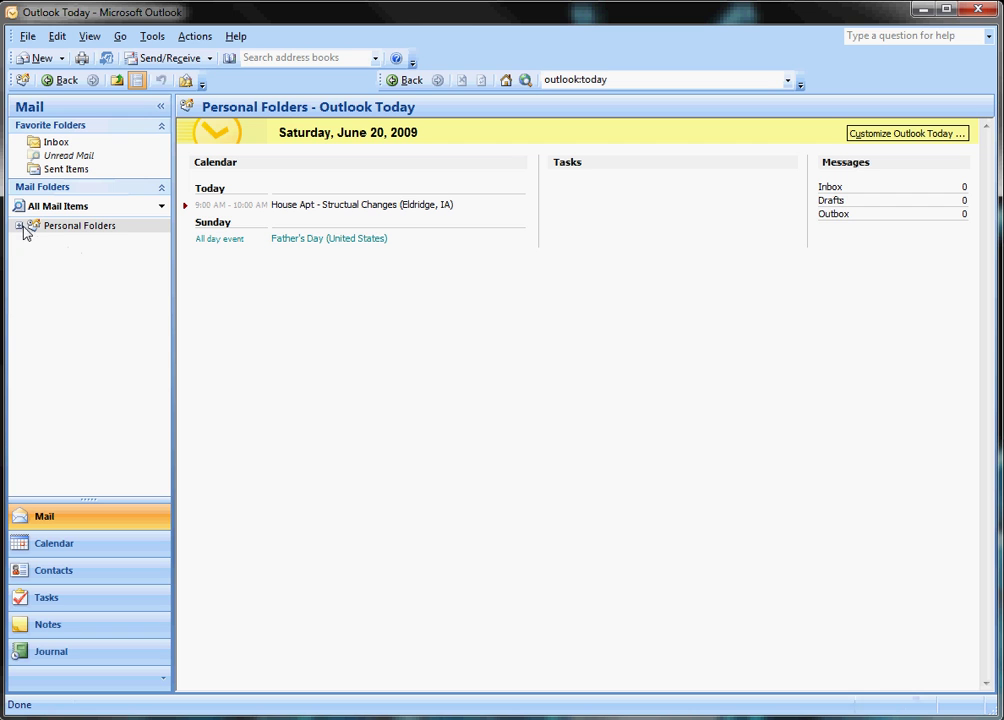
{"action": "left_click", "coordinate": [18, 226]}
{"action": "left_click", "coordinate": [34, 240]}
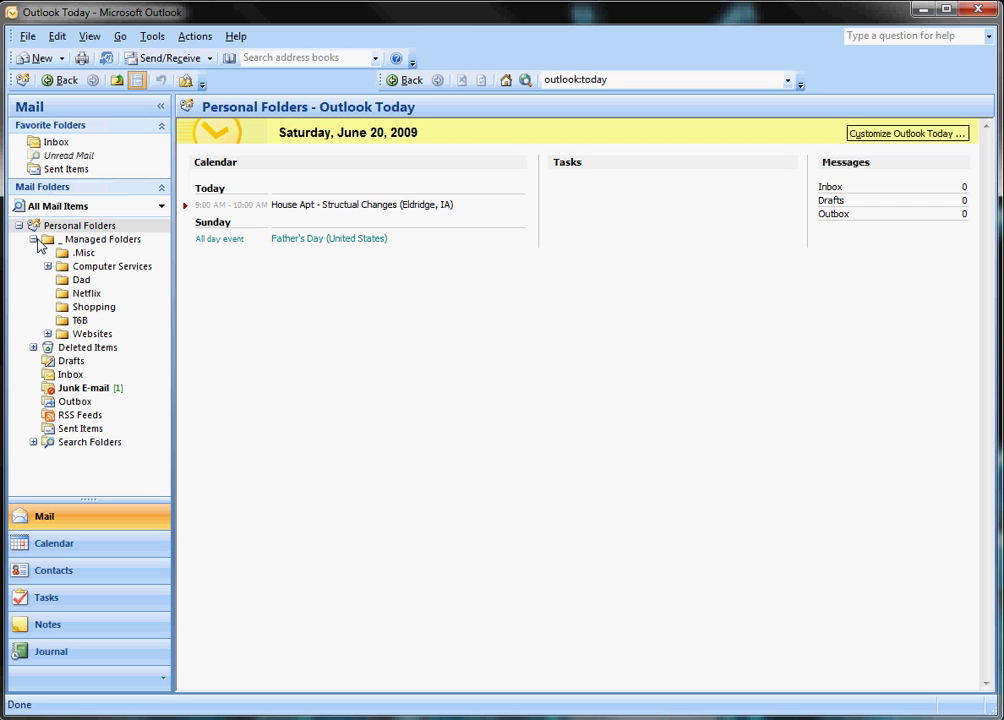
{"action": "right_click", "coordinate": [86, 283]}
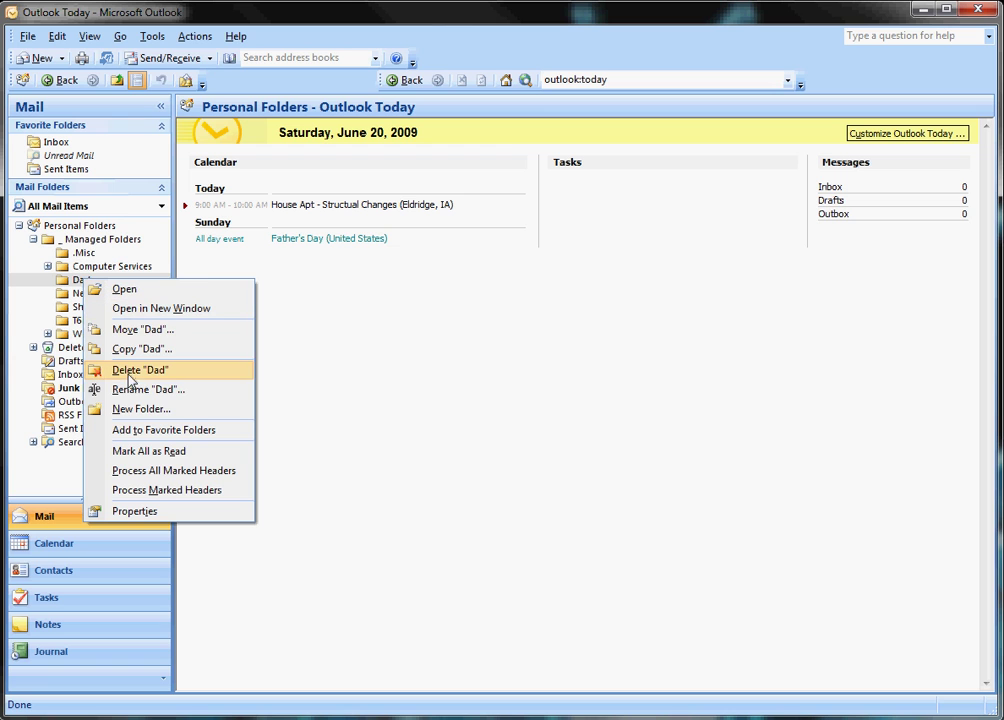
{"action": "left_click", "coordinate": [148, 431]}
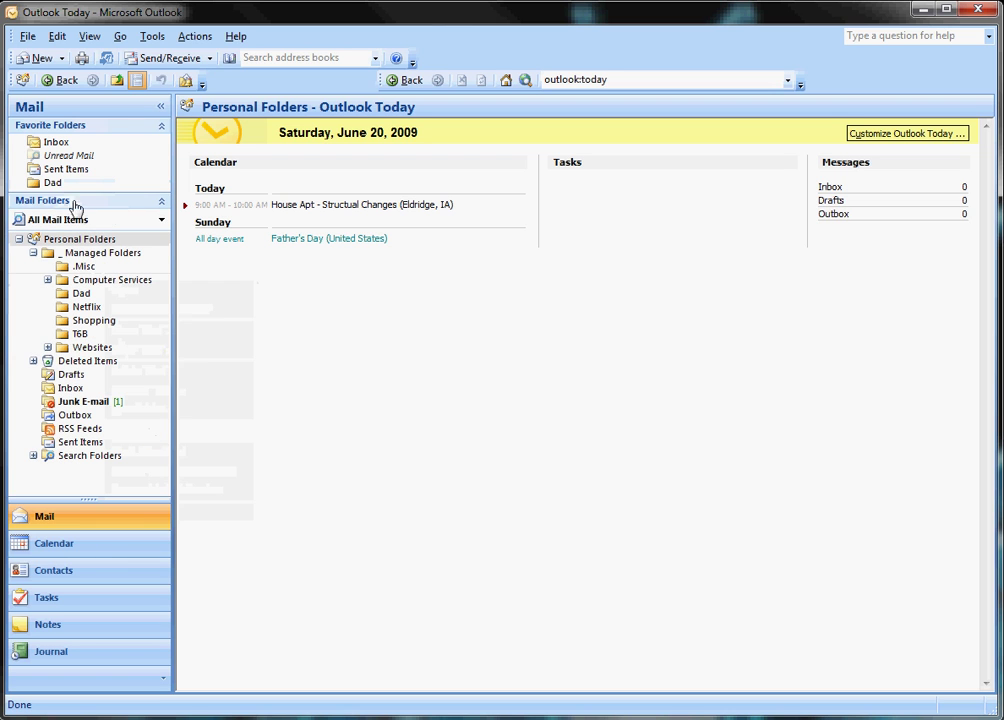
Open Dad from Favorite Folders, then remove it from Favorite Folders
{"action": "left_click", "coordinate": [160, 201]}
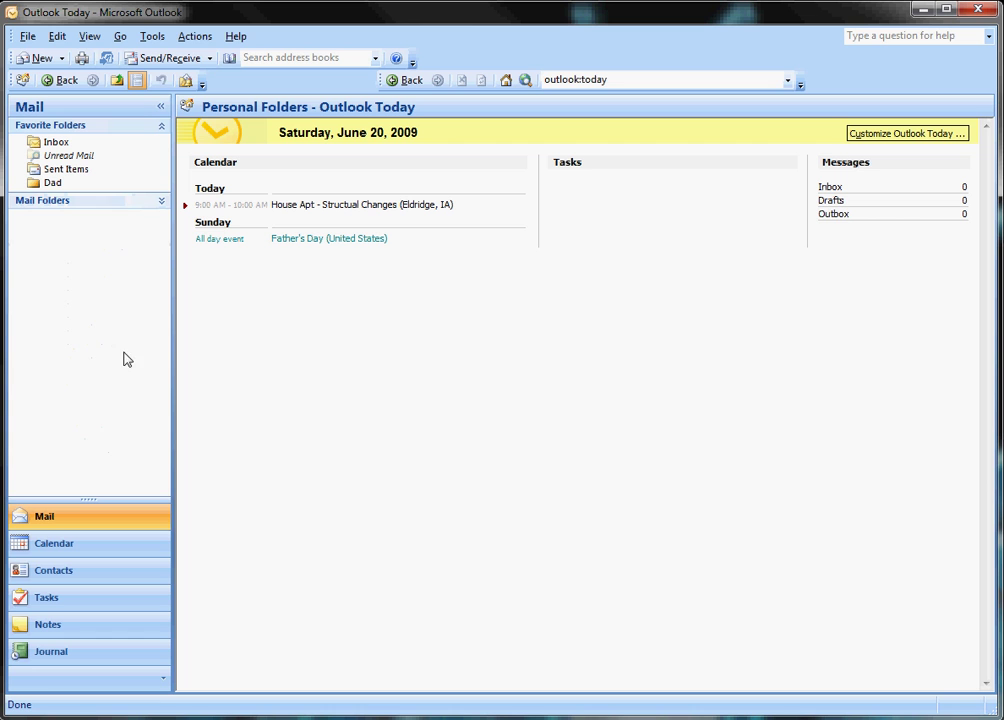
{"action": "left_click", "coordinate": [55, 184]}
{"action": "left_click", "coordinate": [60, 142]}
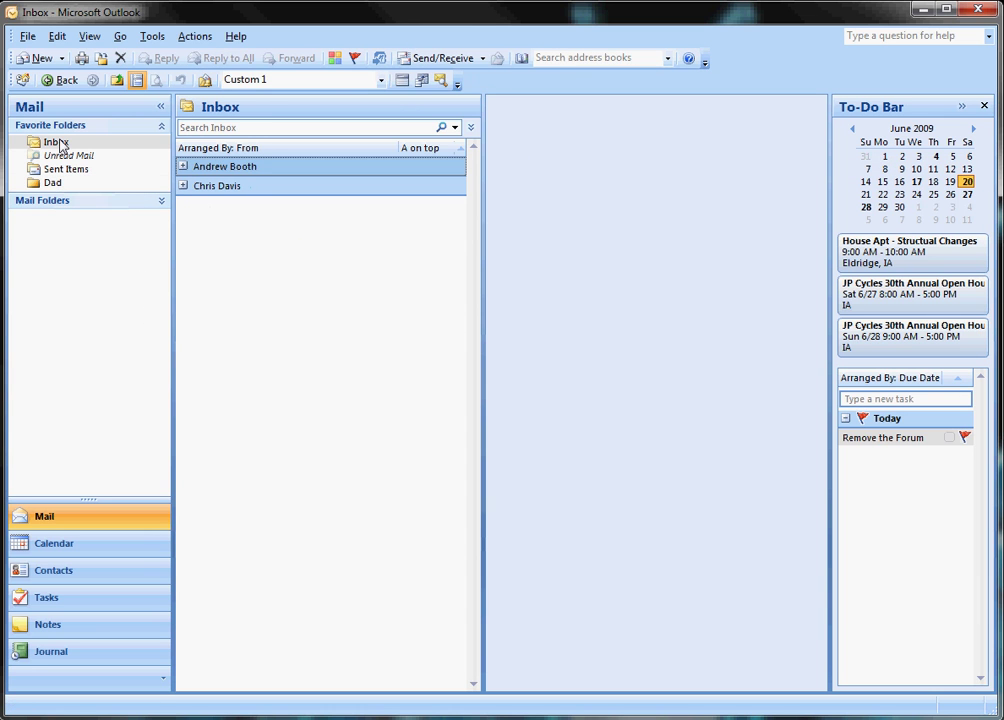
{"action": "left_click", "coordinate": [164, 203]}
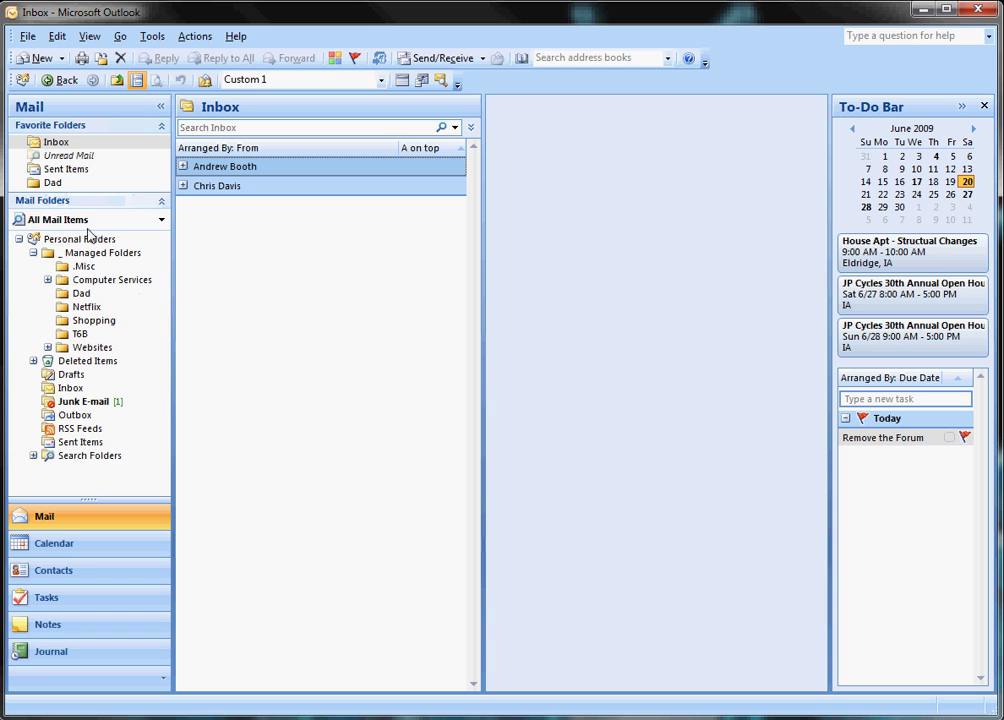
{"action": "left_click", "coordinate": [52, 183]}
{"action": "right_click", "coordinate": [56, 183]}
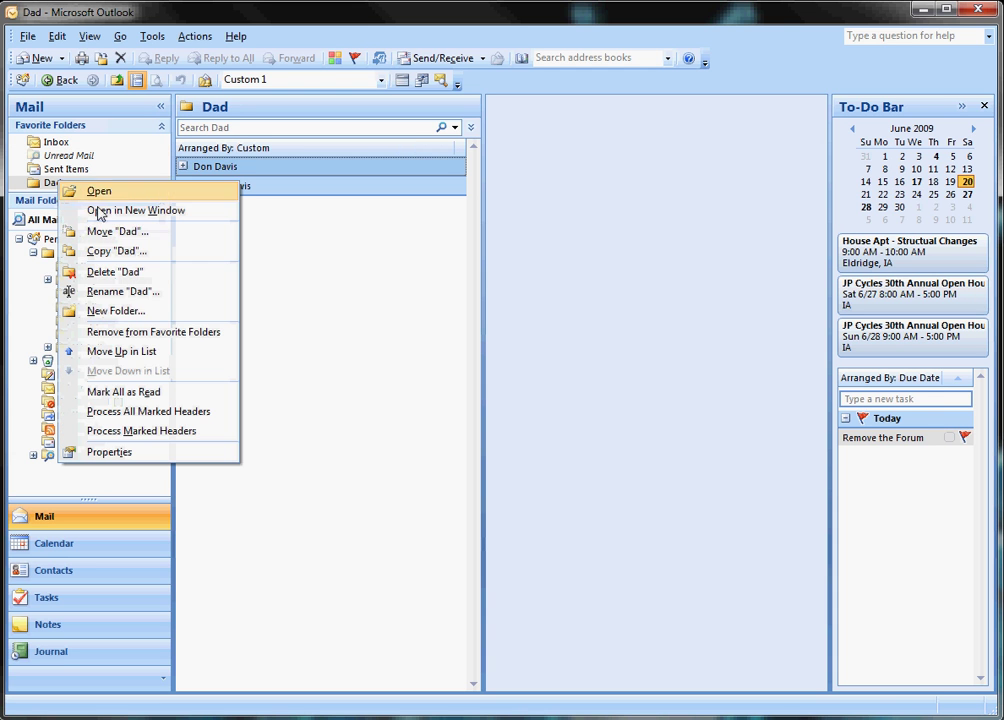
{"action": "left_click", "coordinate": [157, 335]}
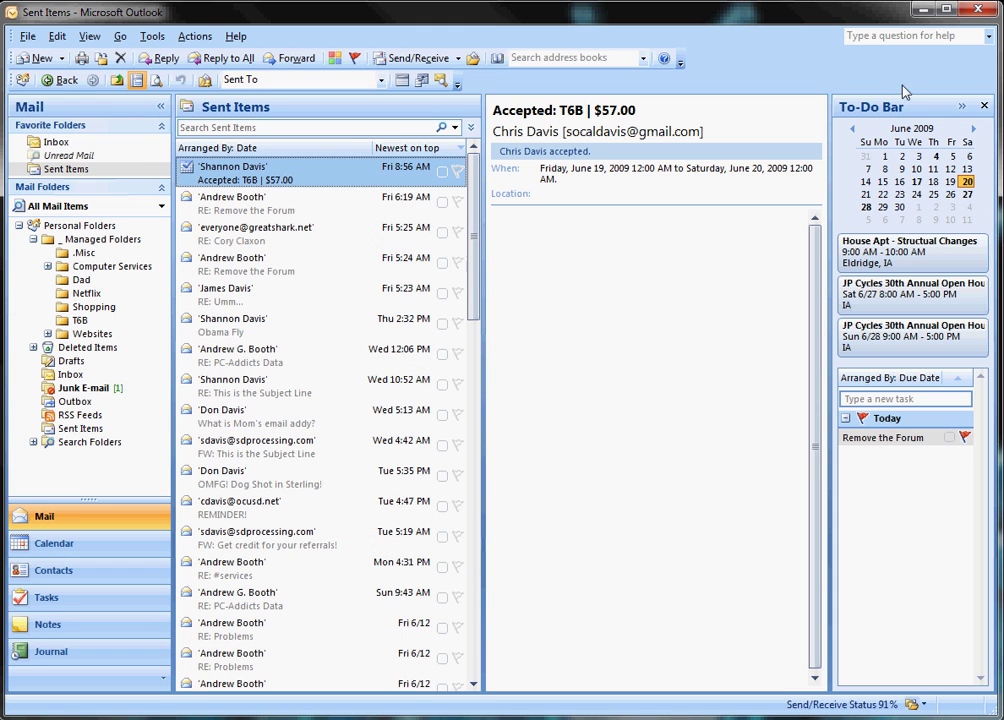
Minimize the To-Do Bar and move the reading pane below the message list
{"action": "left_click", "coordinate": [962, 106]}
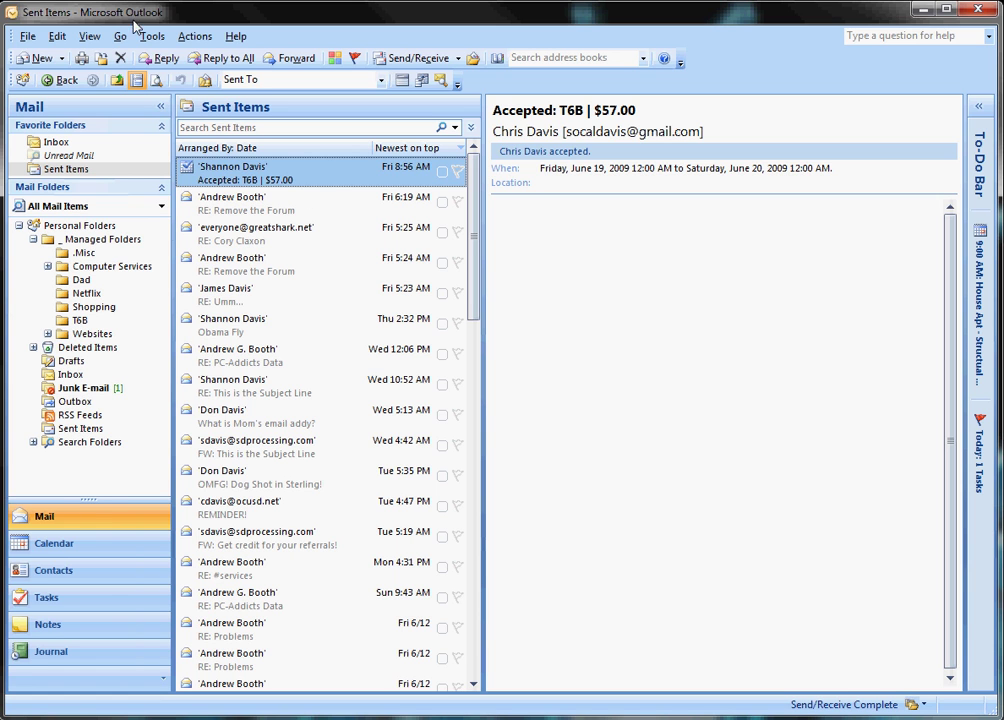
{"action": "left_click", "coordinate": [95, 38]}
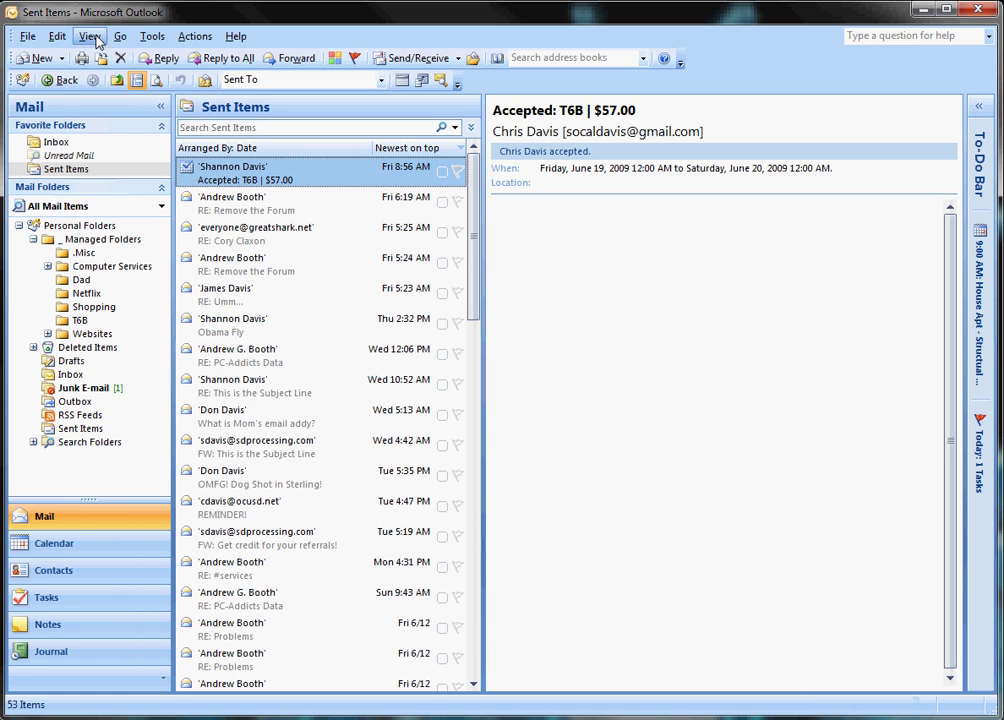
{"action": "mouse_move", "coordinate": [180, 173]}
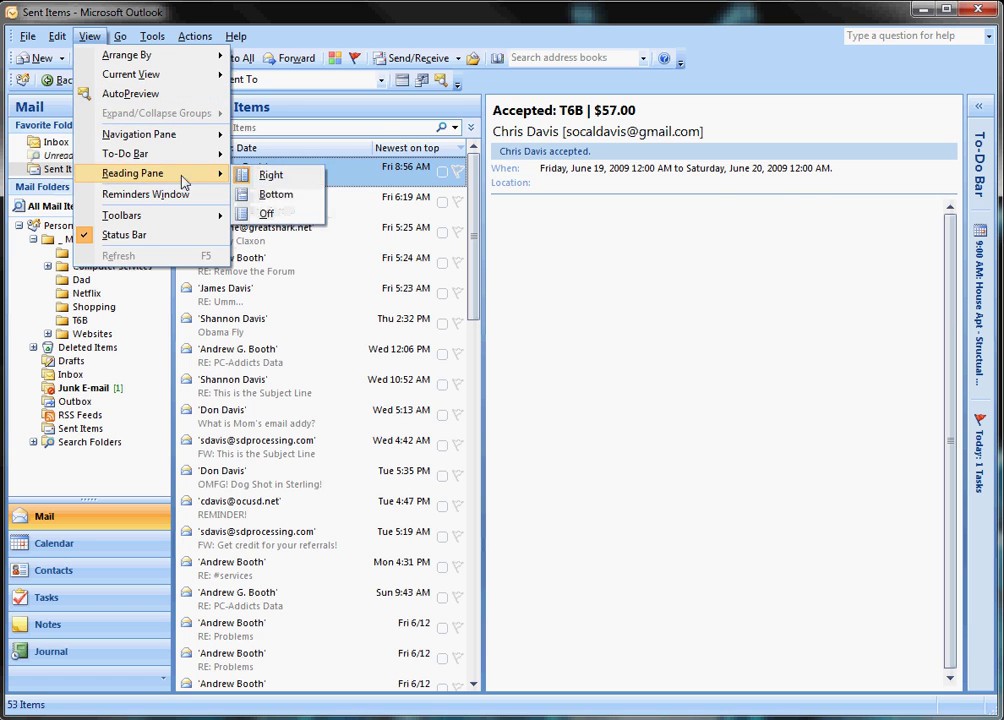
{"action": "left_click", "coordinate": [265, 193]}
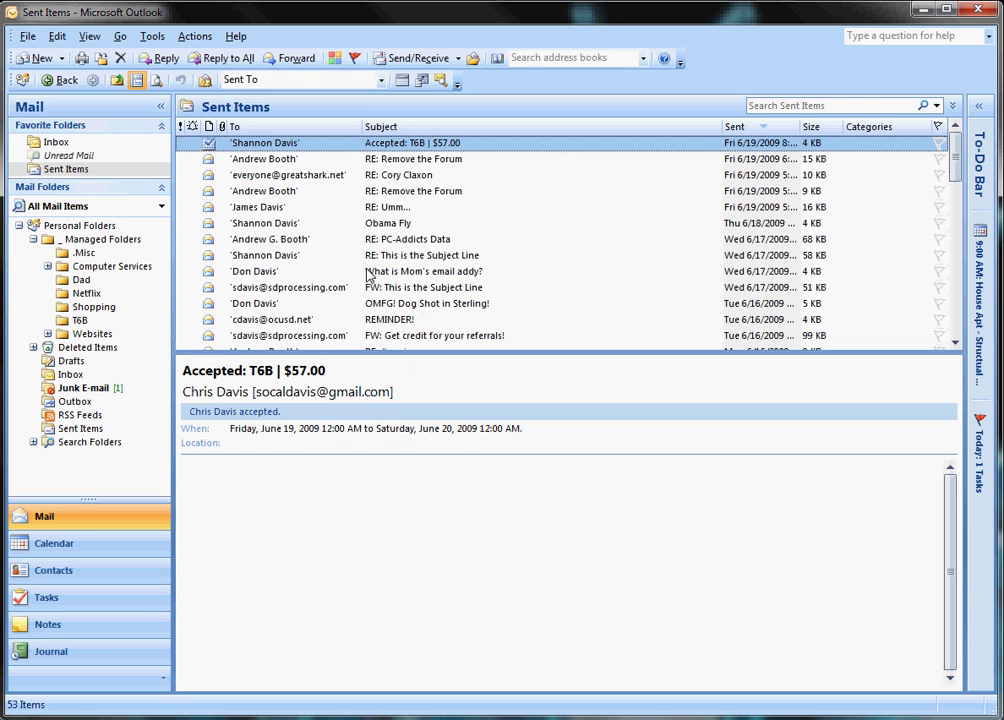
Preview the RE: Umm..., RE: Remove the Forum and Accepted: T6B sent messages, then open Junk E-mail
{"action": "left_click", "coordinate": [291, 207]}
{"action": "left_click", "coordinate": [291, 159]}
{"action": "left_click", "coordinate": [299, 145]}
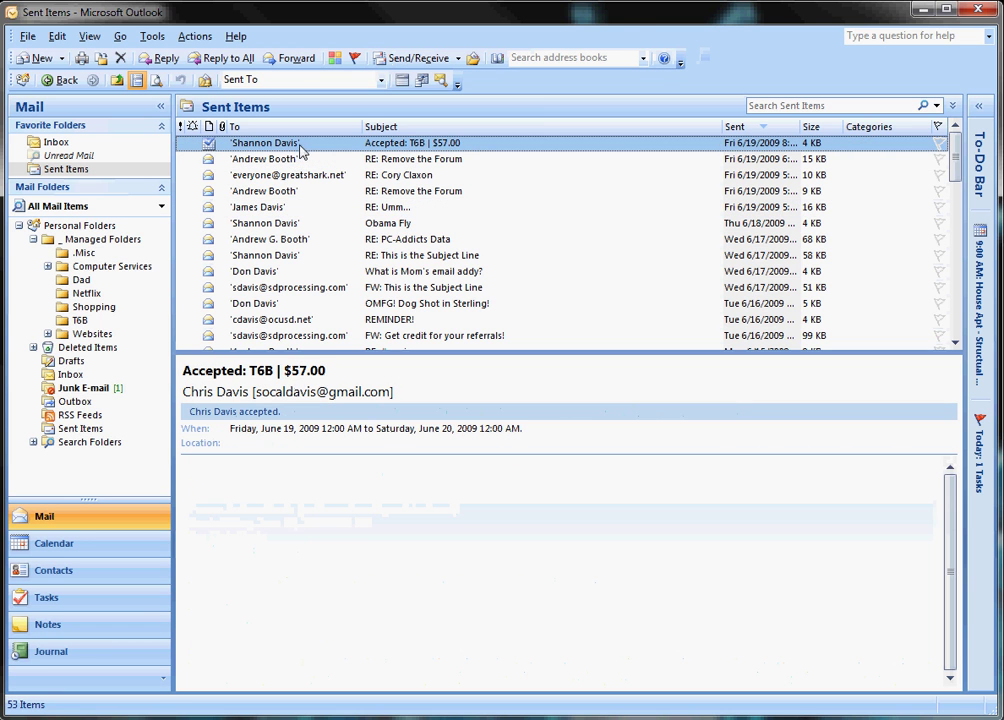
{"action": "left_click", "coordinate": [302, 192]}
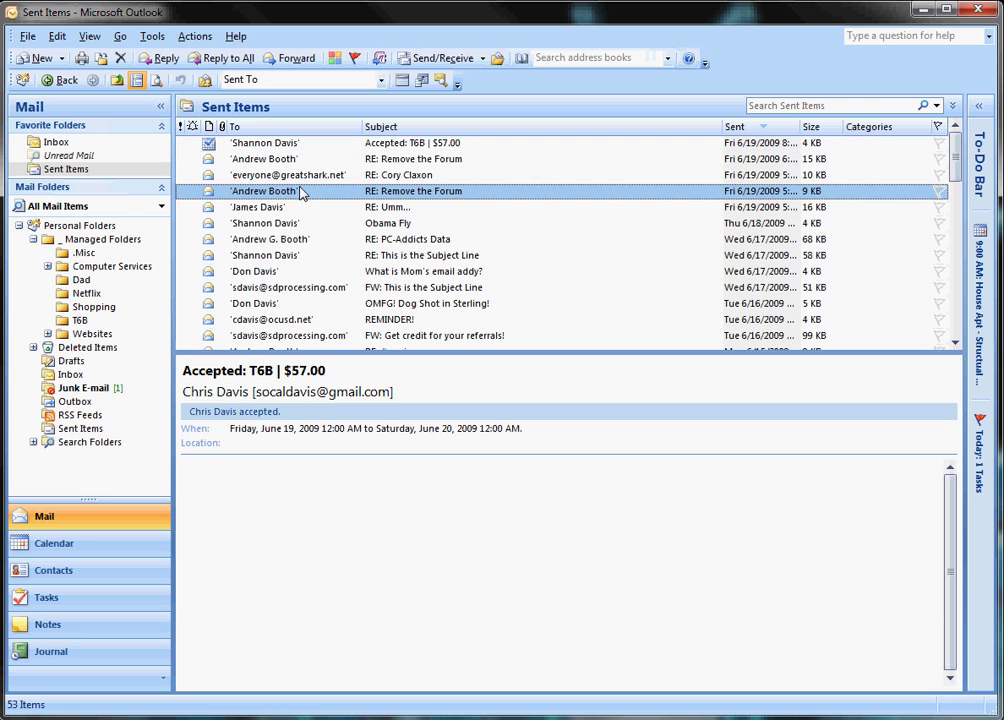
{"action": "left_click", "coordinate": [88, 388]}
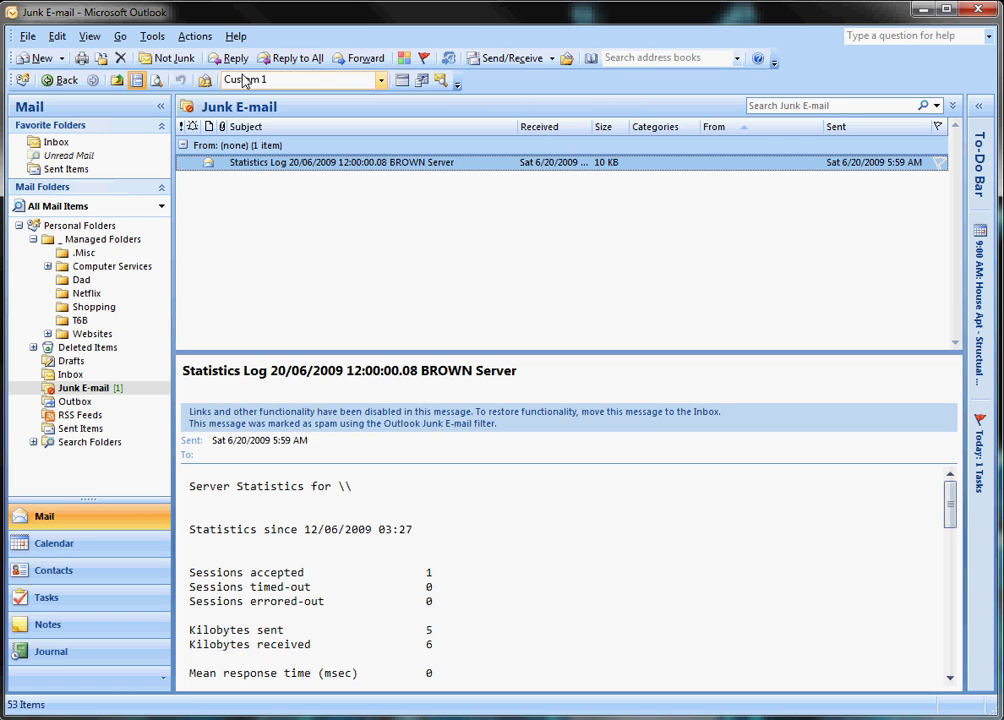
Move the reading pane to the right of the Junk E-mail list and collapse the (none) group
{"action": "left_click", "coordinate": [89, 37]}
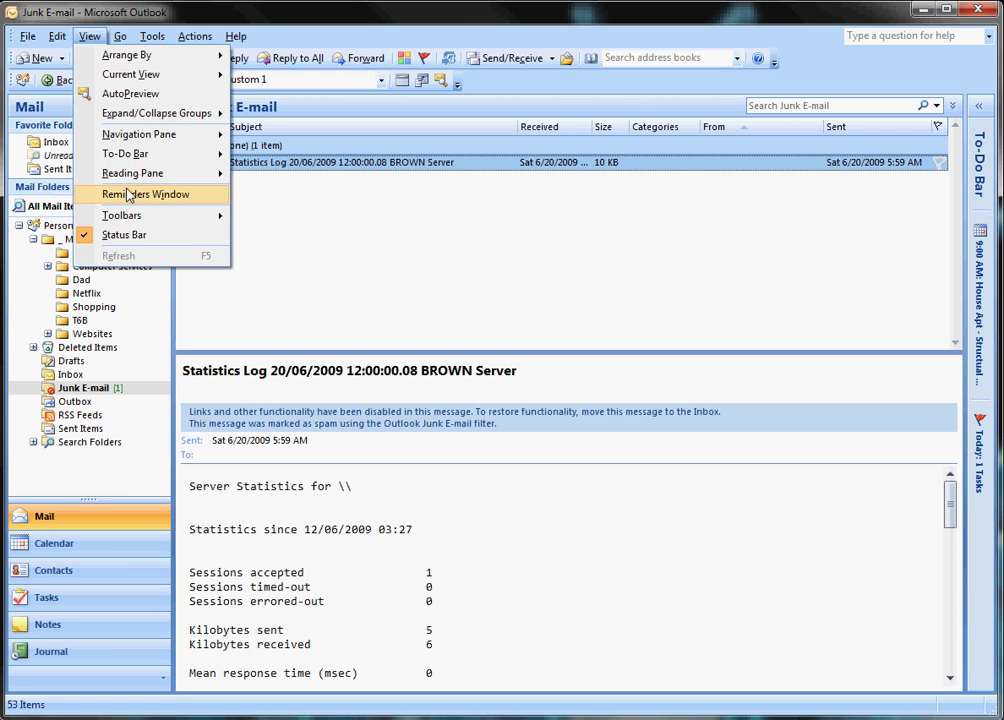
{"action": "mouse_move", "coordinate": [132, 175]}
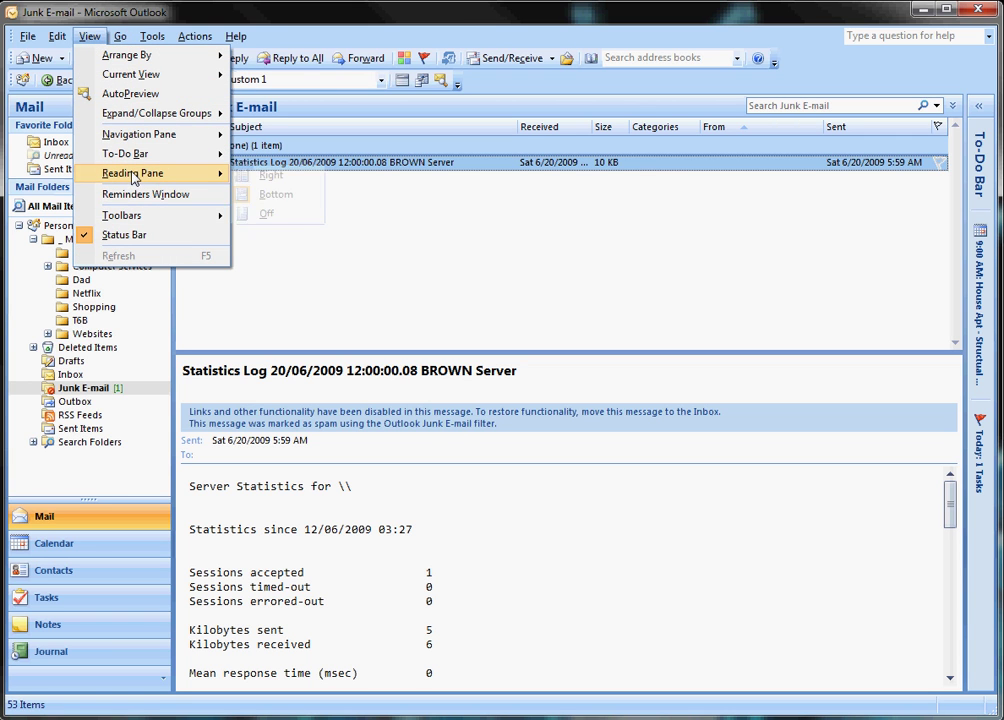
{"action": "left_click", "coordinate": [264, 176]}
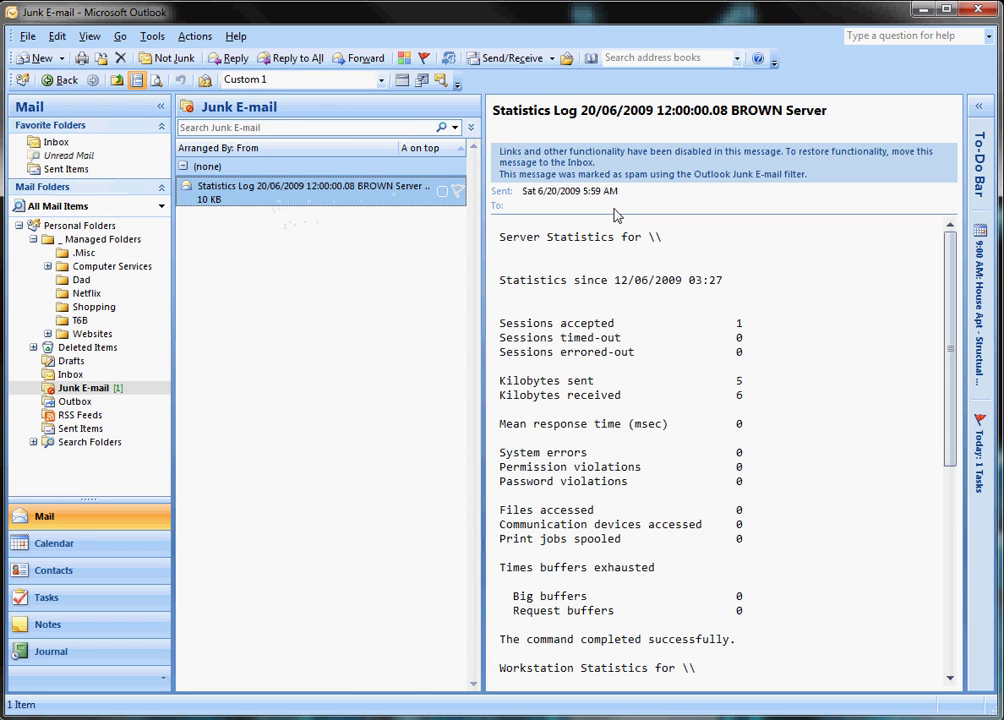
{"action": "left_click", "coordinate": [183, 167]}
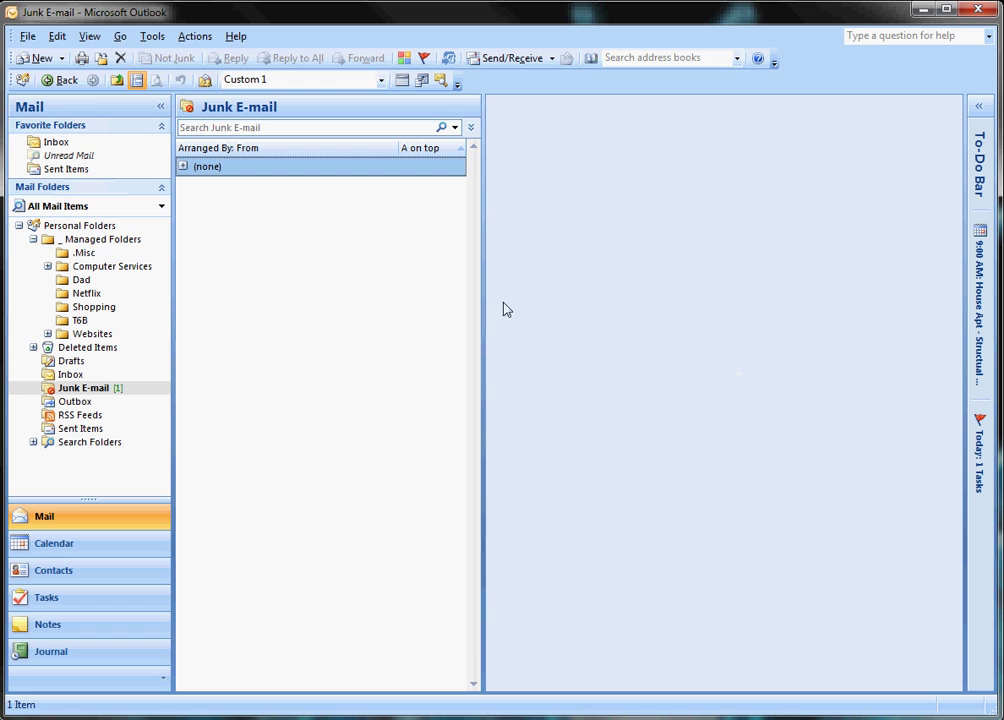
Turn the reading pane off, then set it back to Right
{"action": "left_click", "coordinate": [89, 37]}
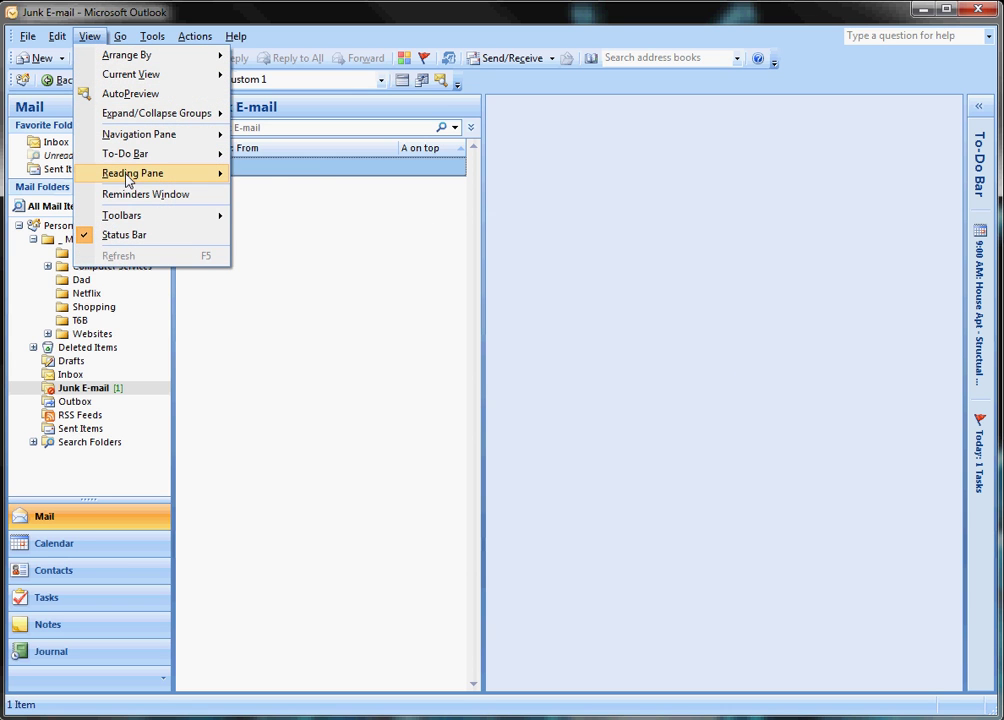
{"action": "mouse_move", "coordinate": [132, 174]}
{"action": "left_click", "coordinate": [267, 215]}
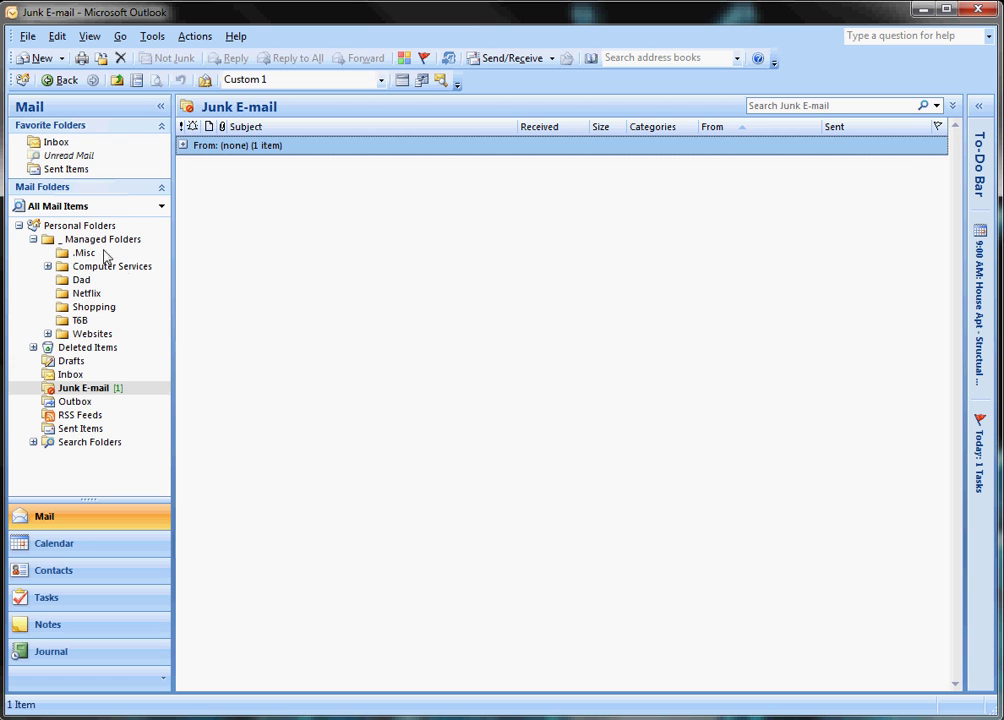
{"action": "left_click", "coordinate": [89, 38]}
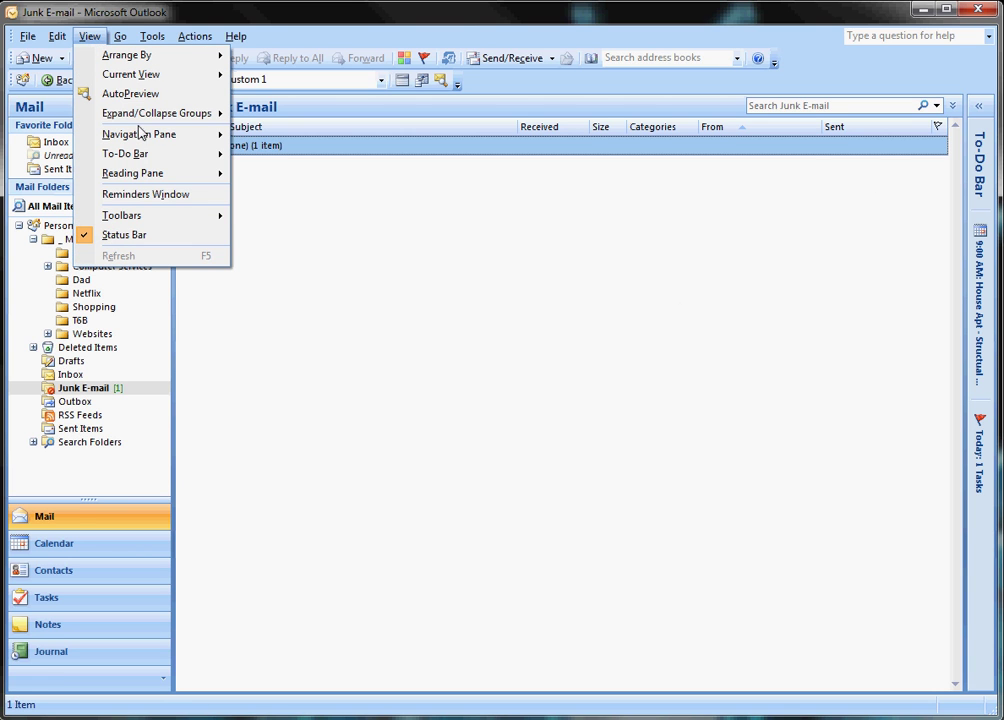
{"action": "mouse_move", "coordinate": [134, 174]}
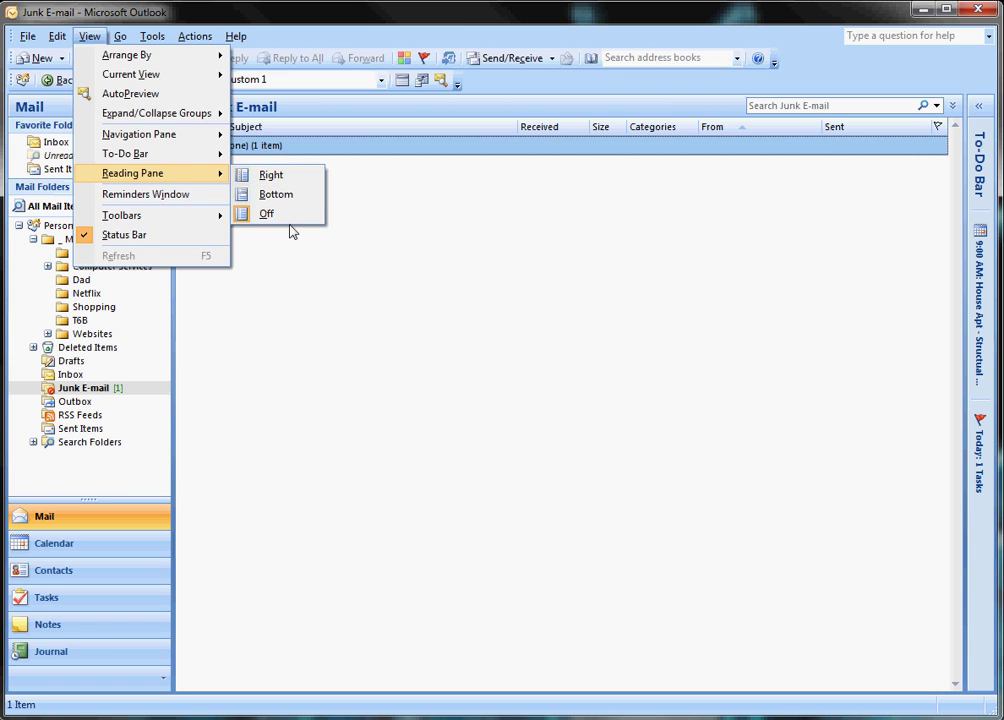
{"action": "left_click", "coordinate": [290, 178]}
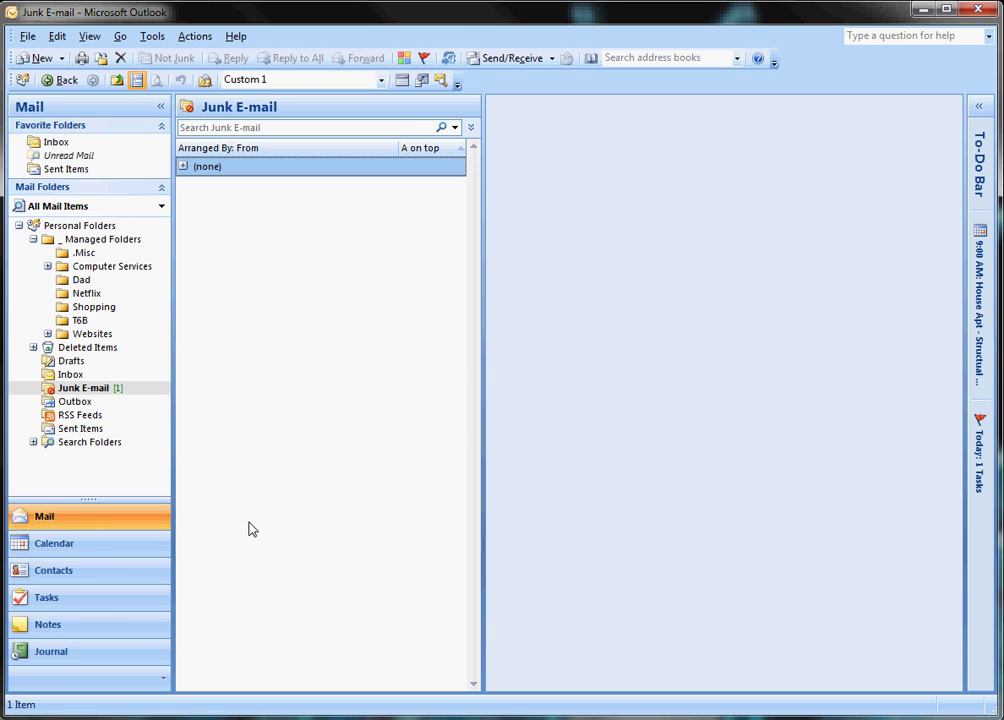
Use the navigation buttons to visit Calendar, Contacts, Tasks and Notes, then return to Mail
{"action": "left_click", "coordinate": [94, 516]}
{"action": "left_click", "coordinate": [80, 545]}
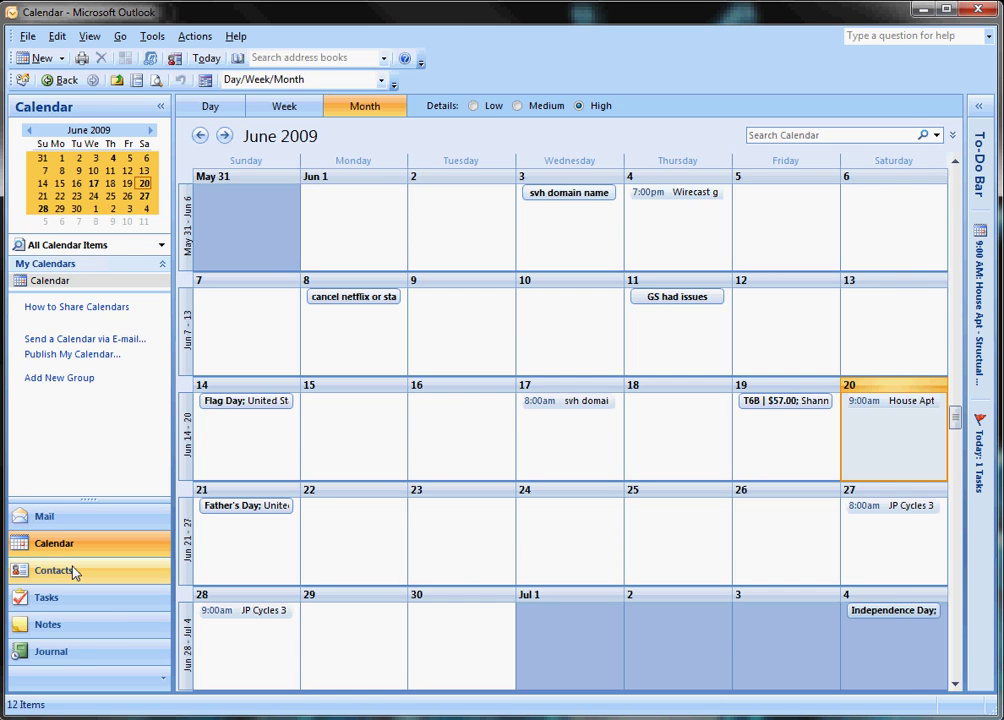
{"action": "left_click", "coordinate": [74, 569]}
{"action": "left_click", "coordinate": [88, 597]}
{"action": "left_click", "coordinate": [78, 572]}
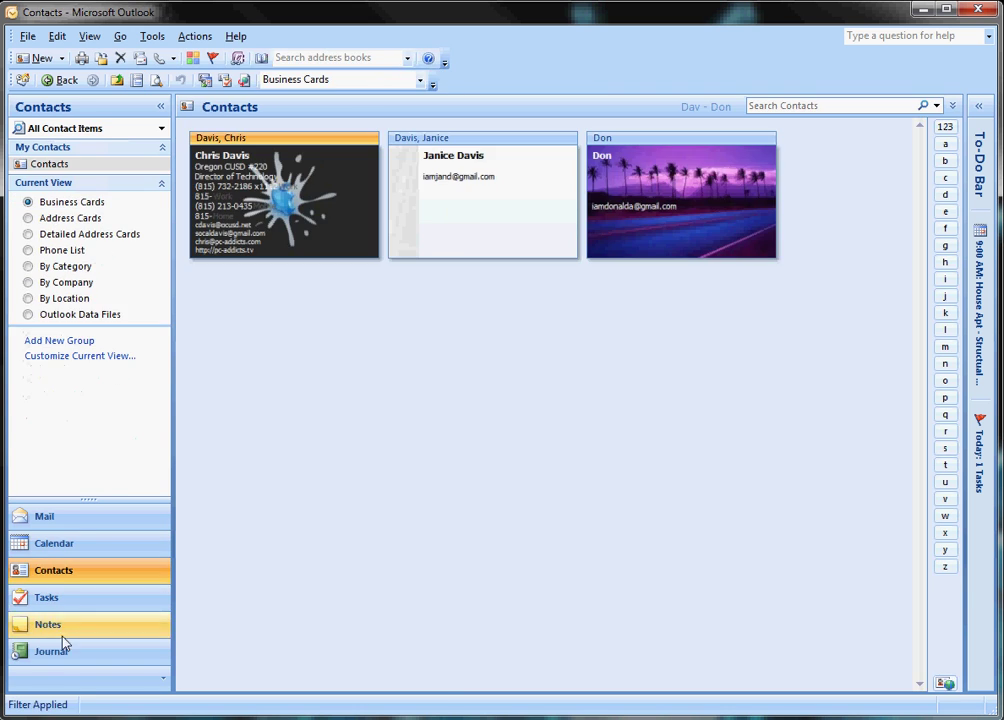
{"action": "left_click", "coordinate": [66, 626]}
{"action": "left_click", "coordinate": [72, 596]}
{"action": "left_click", "coordinate": [90, 553]}
{"action": "left_click", "coordinate": [90, 520]}
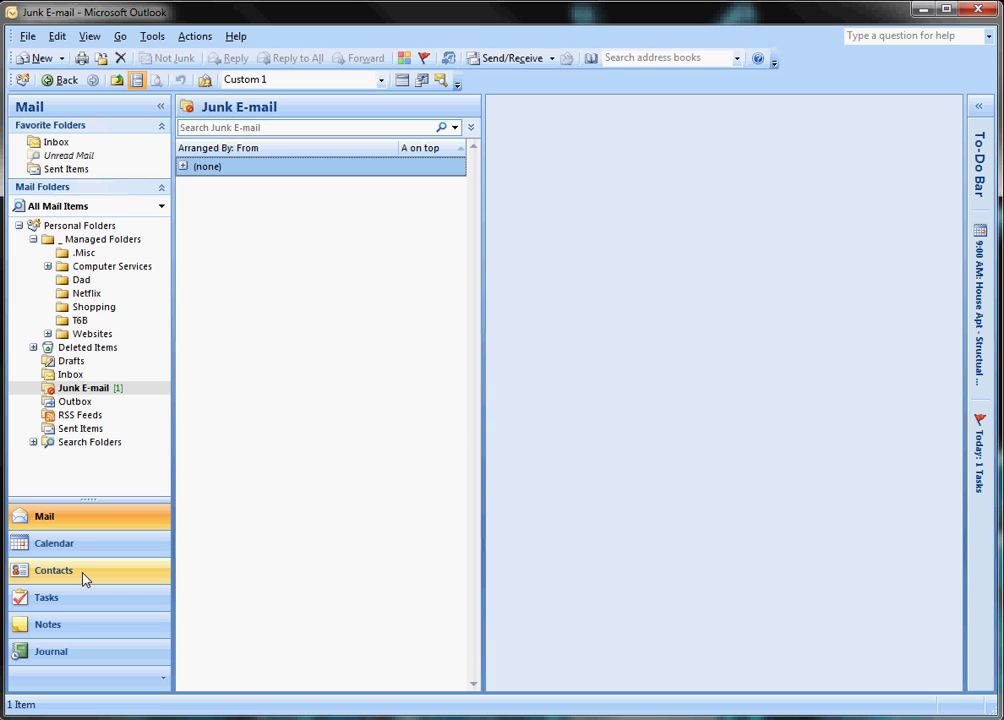
Switch between Mail, Calendar, Contacts, Tasks and Notes with the Ctrl+1 to Ctrl+5 shortcuts
{"action": "key", "text": "ctrl+2"}
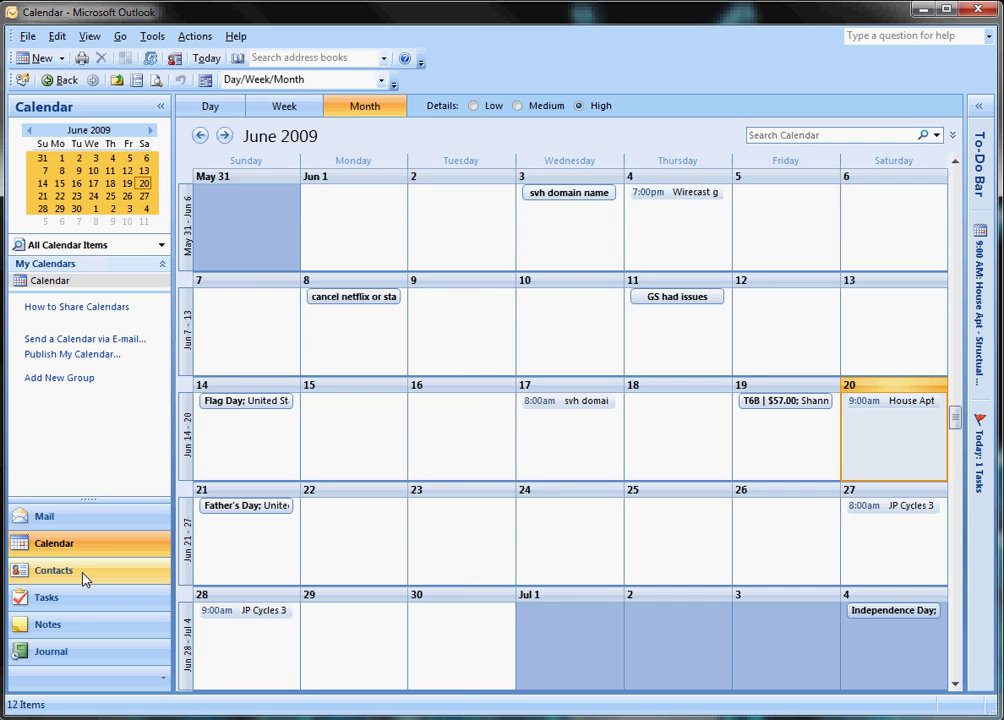
{"action": "key", "text": "ctrl+3"}
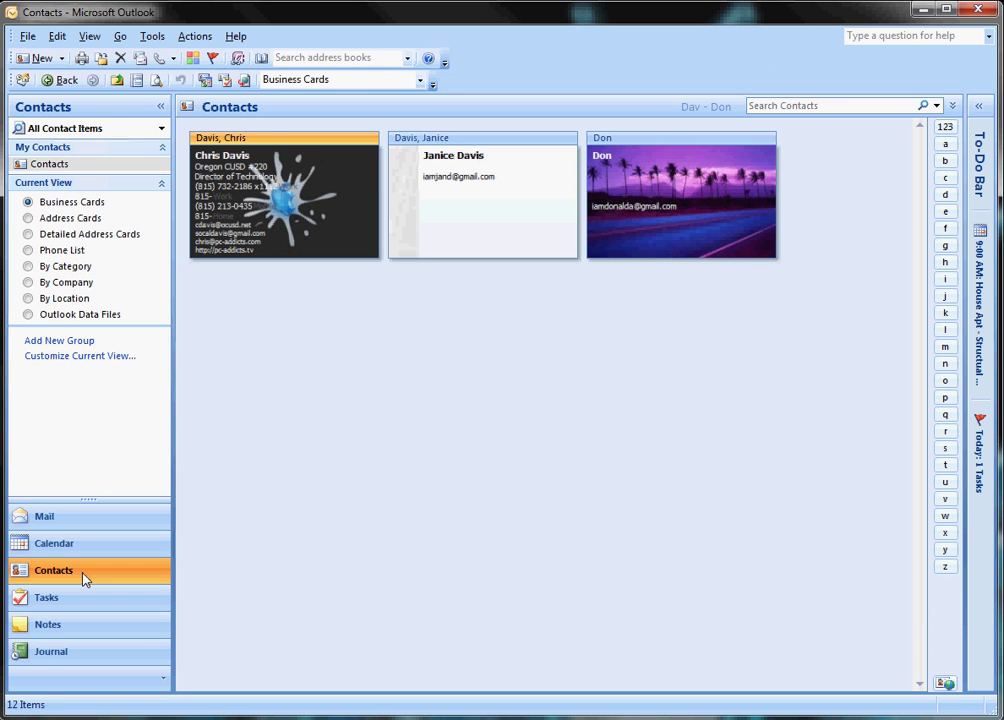
{"action": "key", "text": "ctrl+1"}
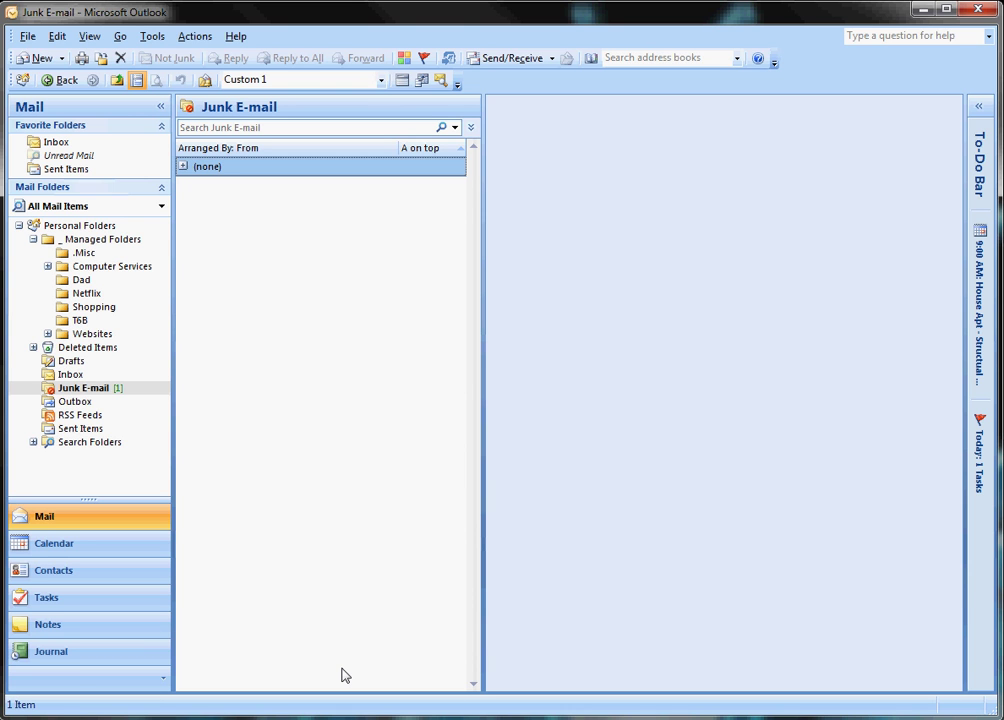
{"action": "key", "text": "shift+Tab"}
{"action": "key", "text": "ctrl+2"}
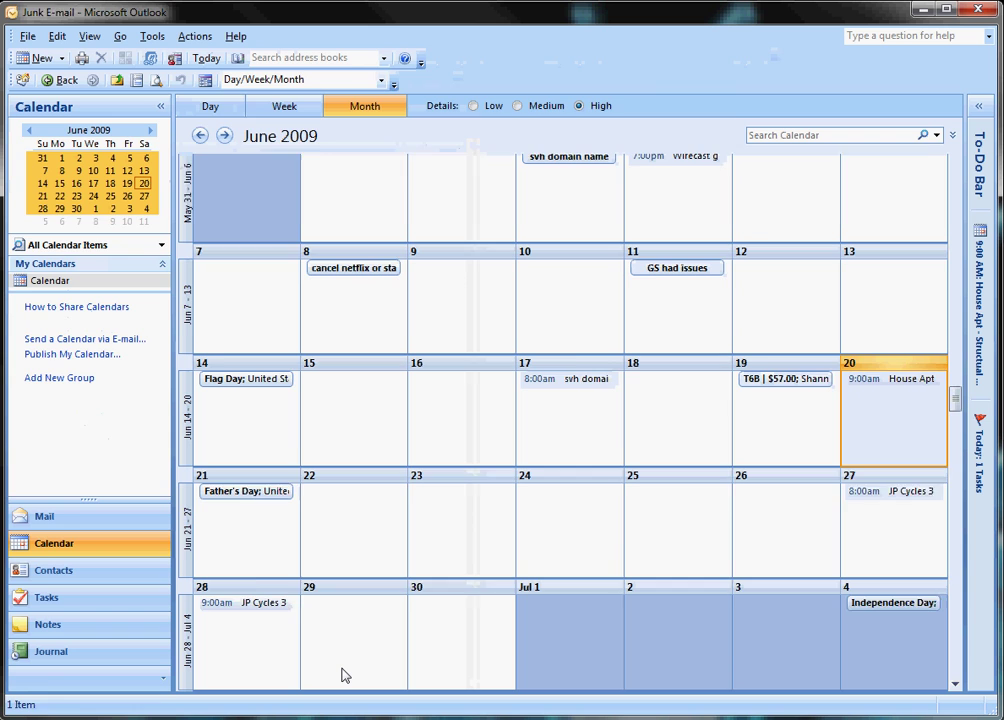
{"action": "key", "text": "ctrl+3"}
{"action": "key", "text": "ctrl+4"}
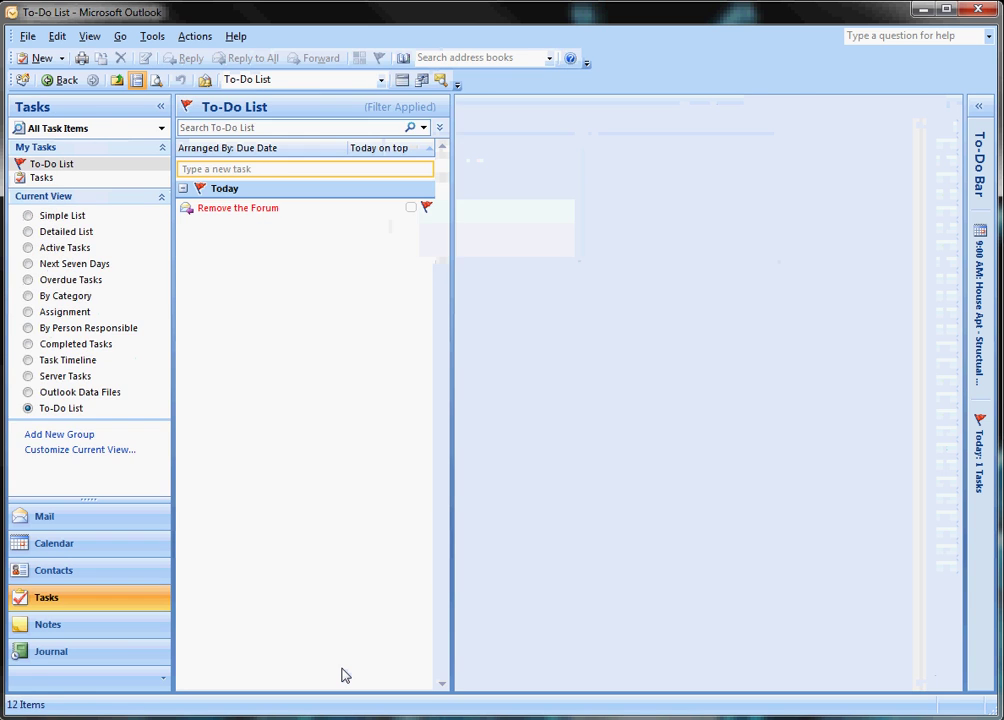
{"action": "key", "text": "ctrl+5"}
{"action": "key", "text": "ctrl+1"}
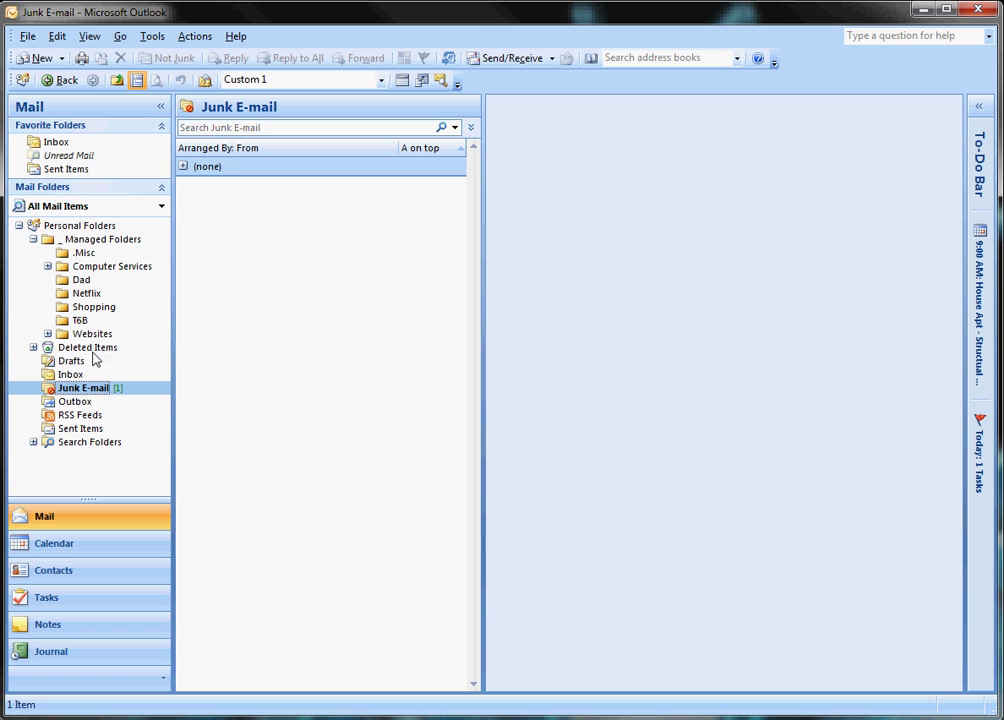
Collapse Managed Folders and Personal Folders, then open the Inbox from Favorite Folders
{"action": "left_click", "coordinate": [33, 239]}
{"action": "left_click", "coordinate": [18, 225]}
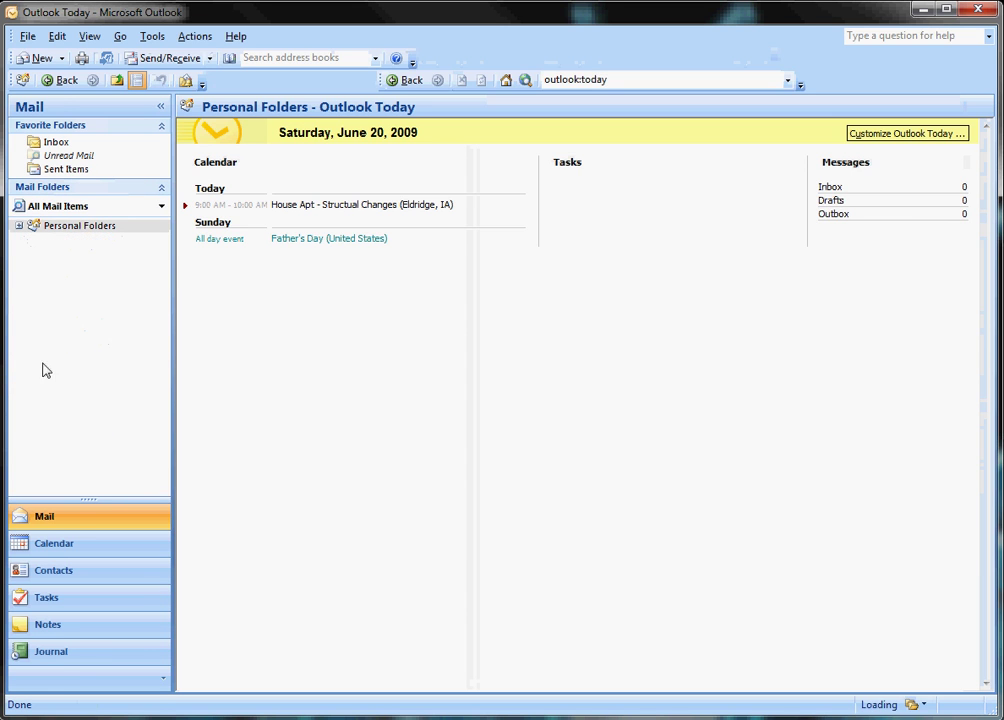
{"action": "left_click", "coordinate": [80, 544]}
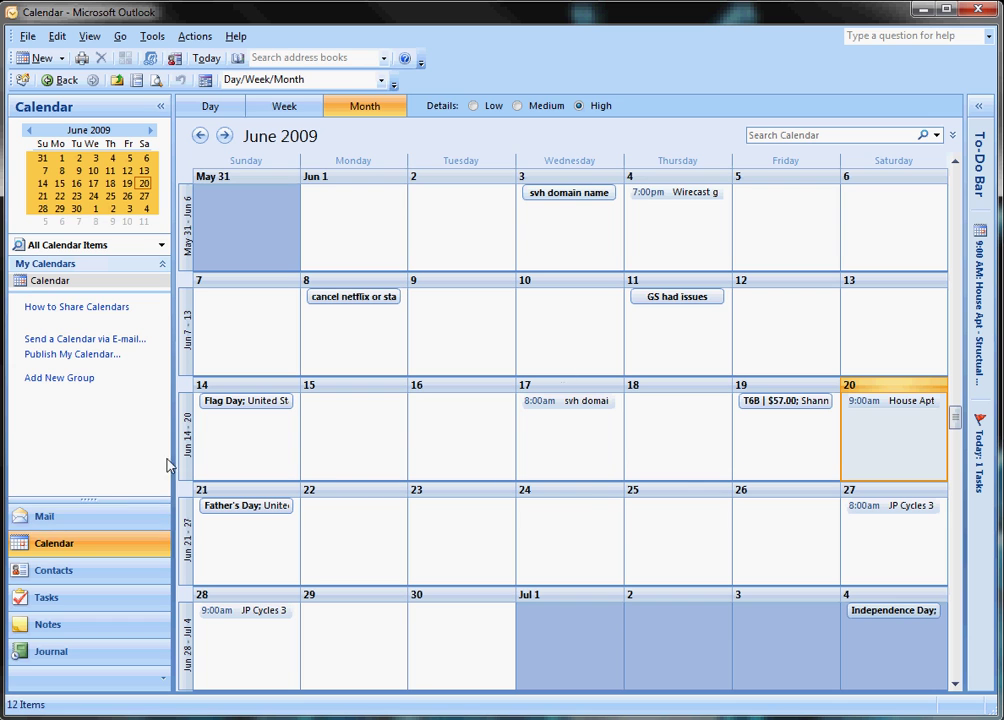
{"action": "left_click", "coordinate": [66, 524]}
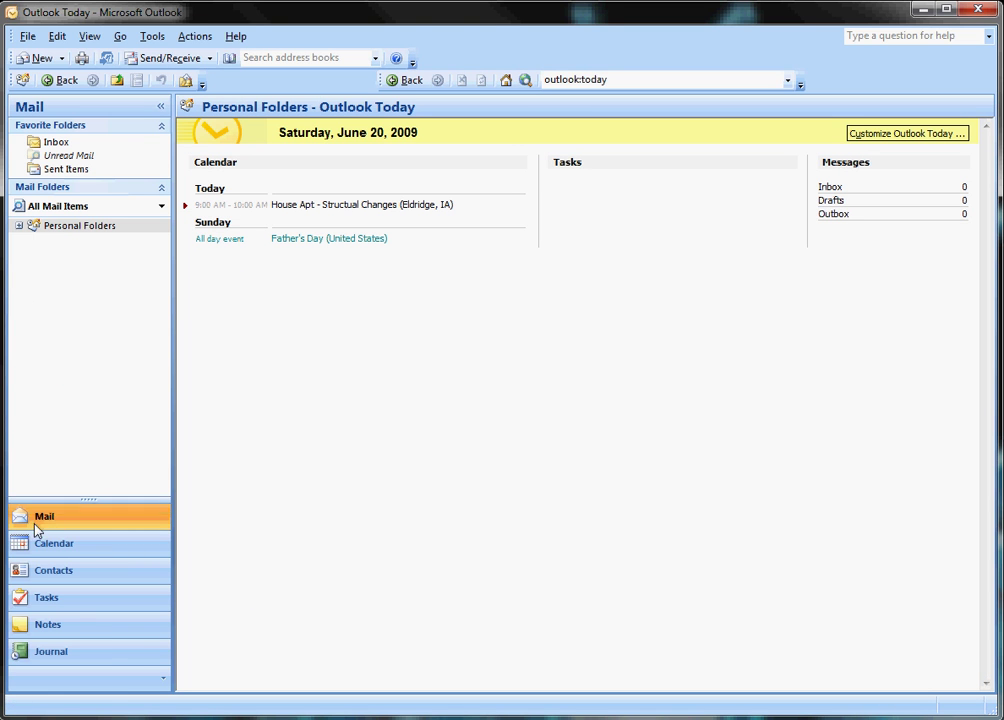
{"action": "left_click", "coordinate": [56, 143]}
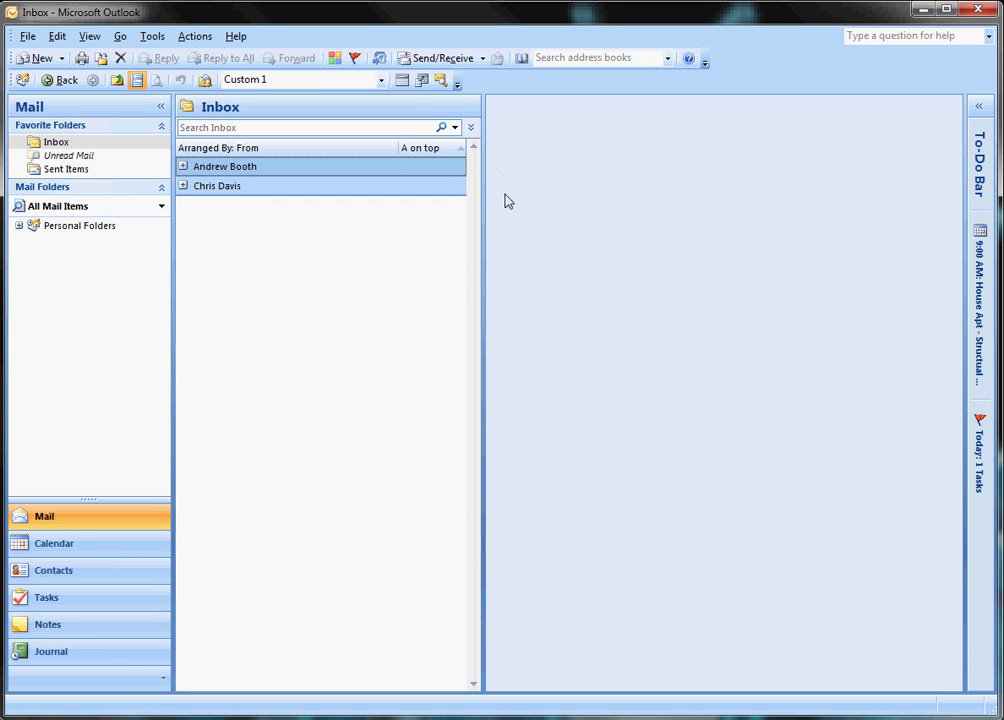